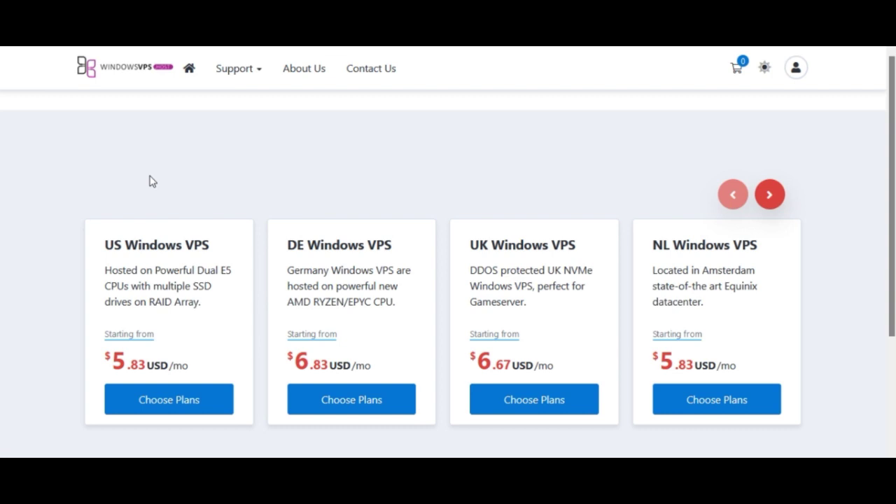
Step: Open the plan selection for the US Windows VPS offering
scroll(87, 229, down, 2)
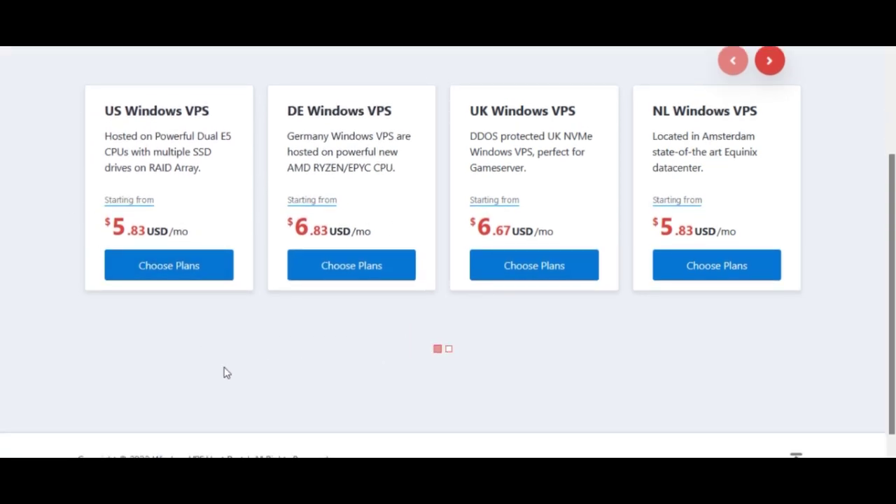
scroll(202, 372, up, 1)
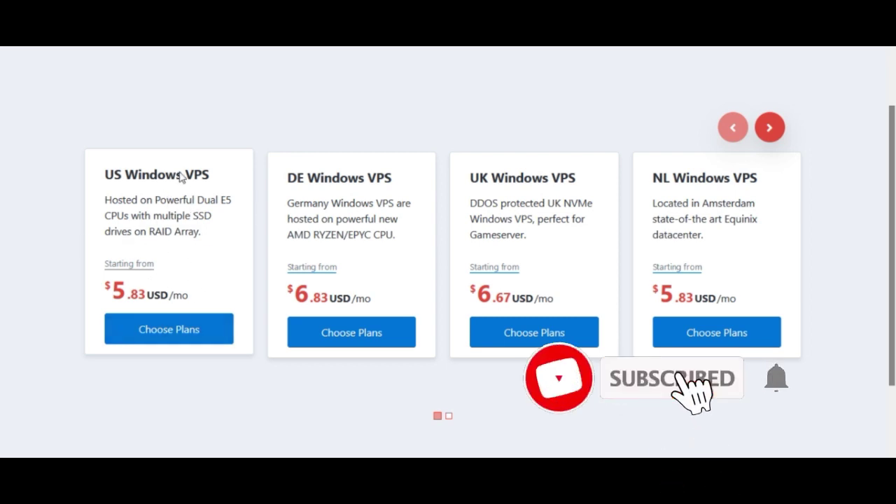
click(162, 335)
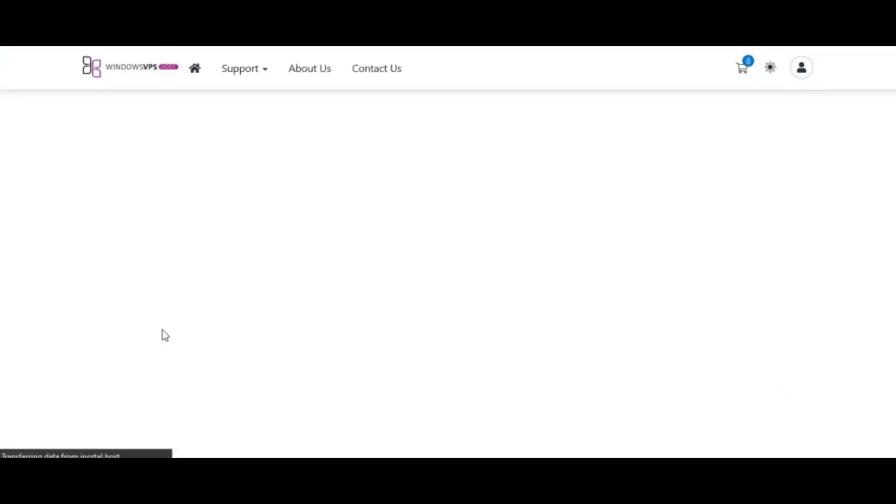
Step: Compare the US Windows VPS plans and order the Smallbox plan at $7.00 USD per month
scroll(178, 313, down, 1)
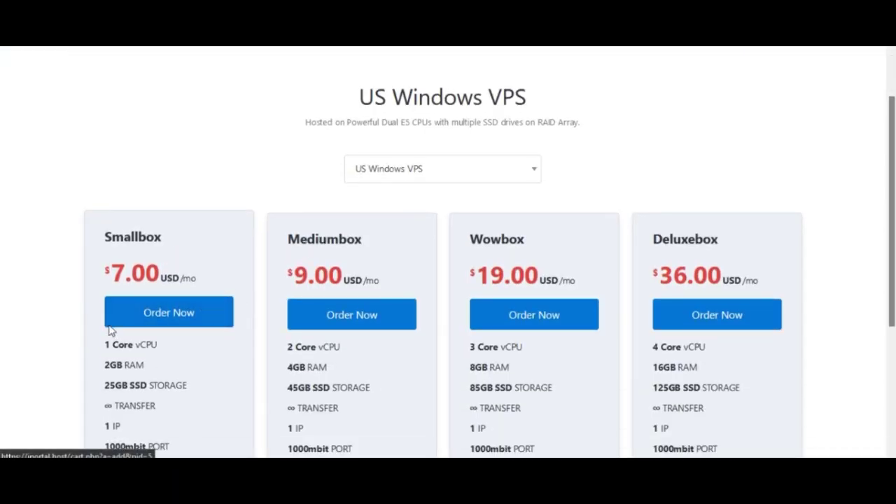
scroll(149, 278, down, 1)
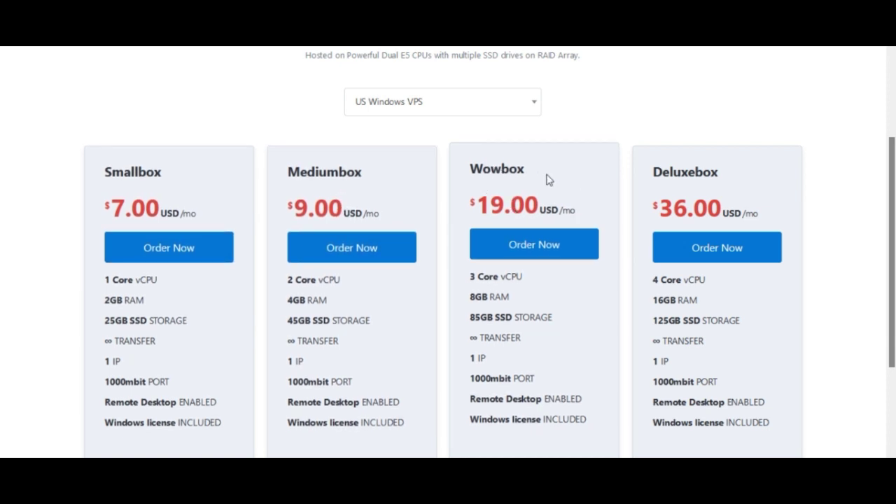
scroll(480, 290, down, 1)
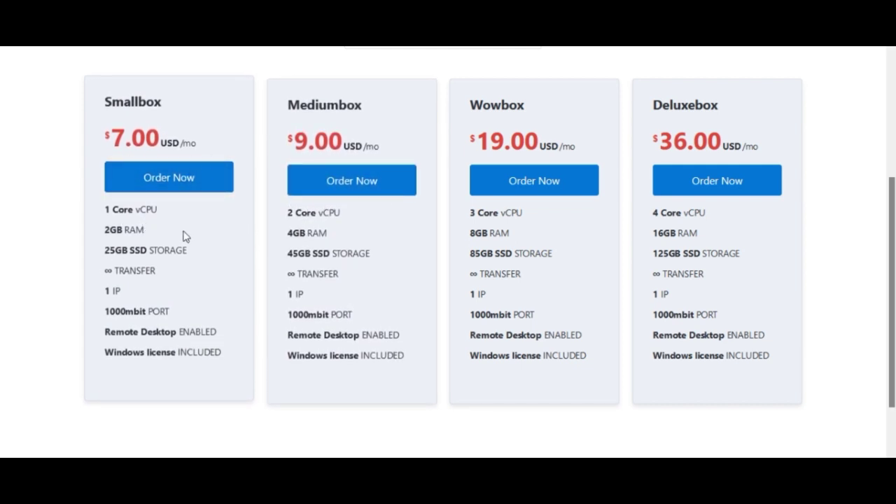
click(169, 179)
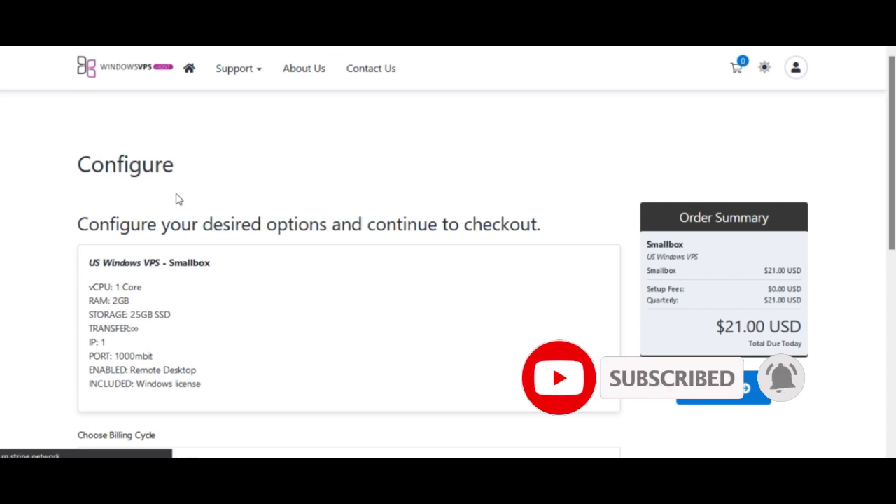
Step: Review the Smallbox configuration page and examine the available billing cycles and their prices
scroll(229, 201, down, 5)
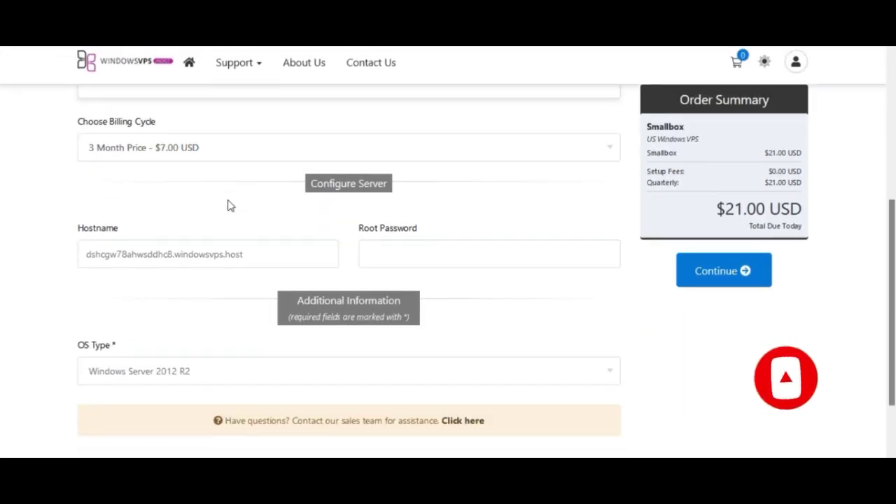
scroll(220, 218, up, 2)
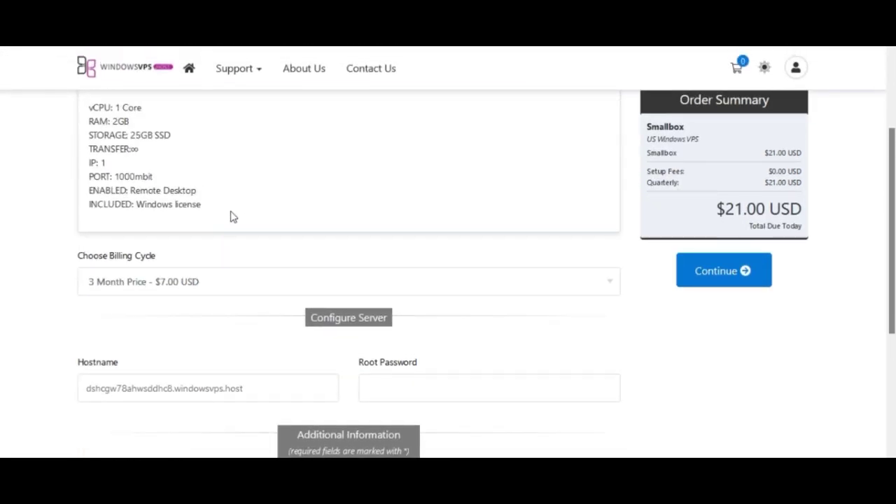
scroll(196, 225, up, 3)
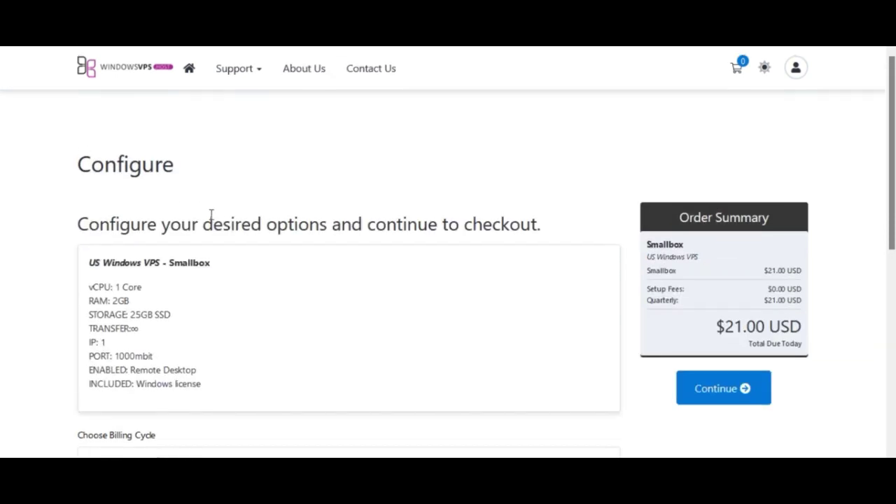
scroll(206, 224, down, 5)
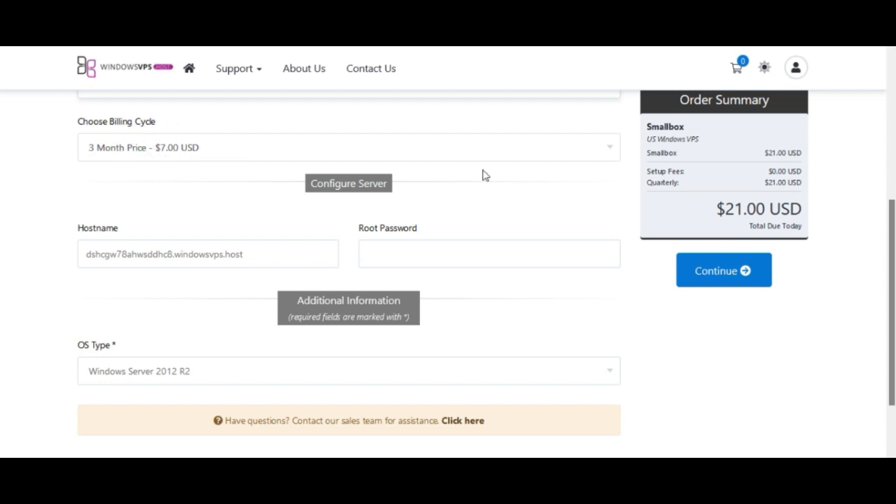
click(604, 148)
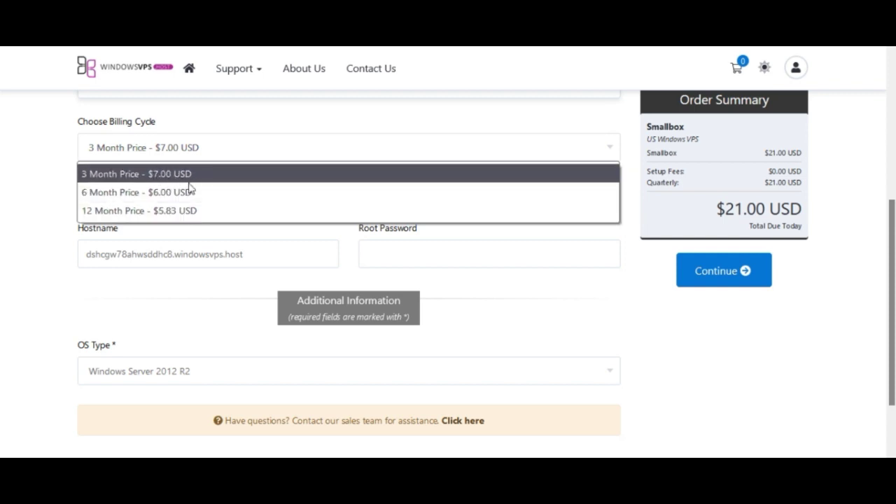
scroll(182, 185, up, 1)
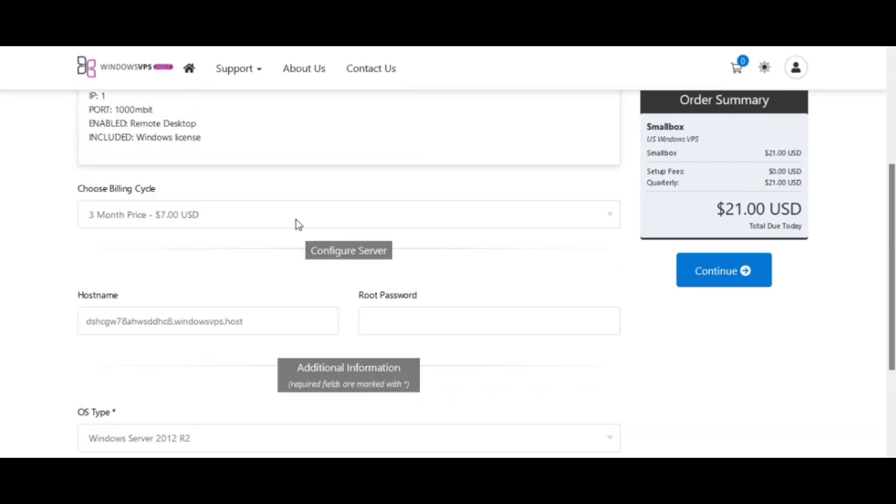
click(382, 222)
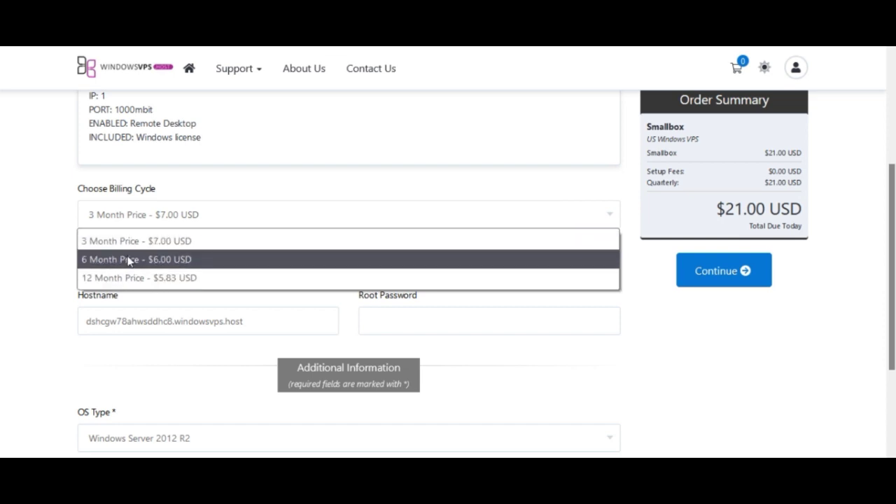
click(30, 262)
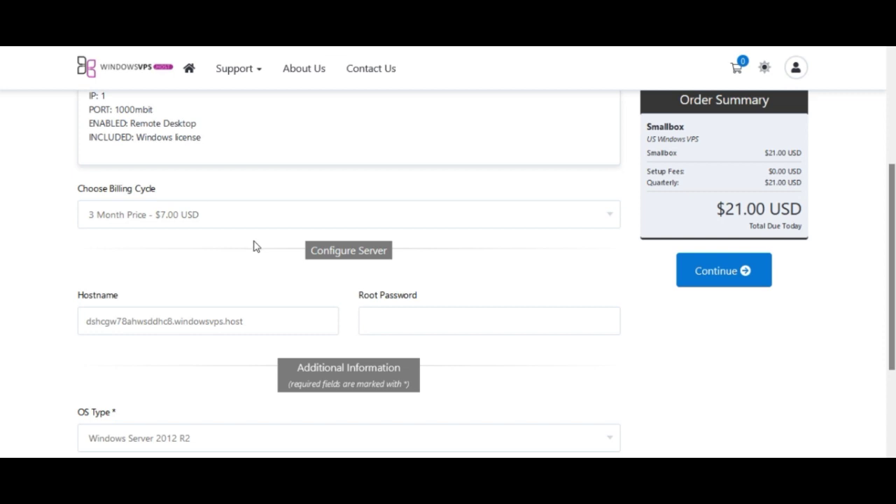
click(518, 217)
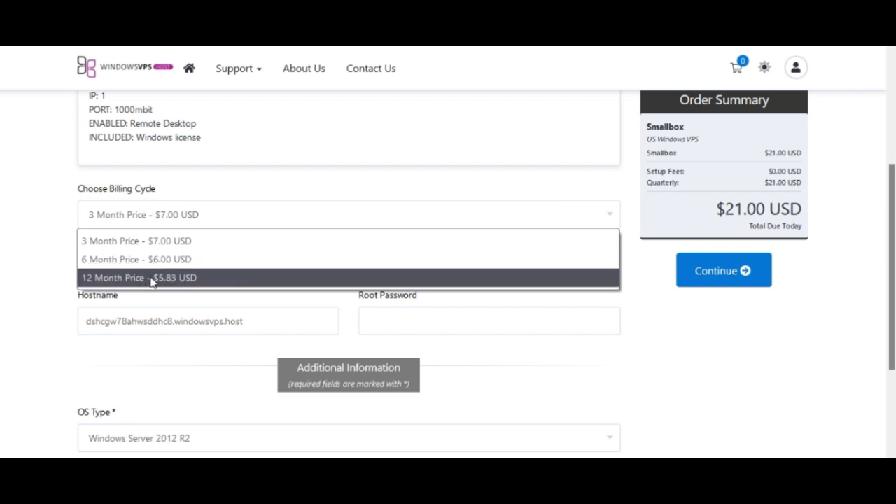
click(24, 256)
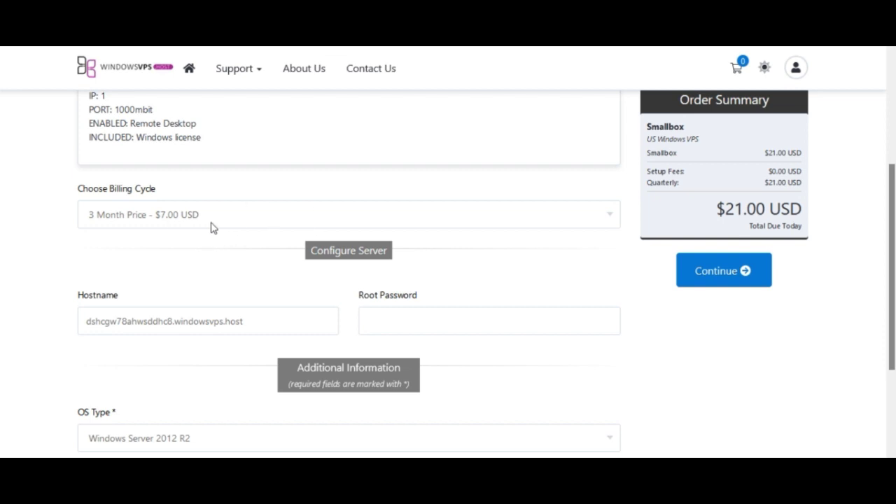
Step: Set the server's OS type to Windows Server 2016
scroll(185, 186, down, 1)
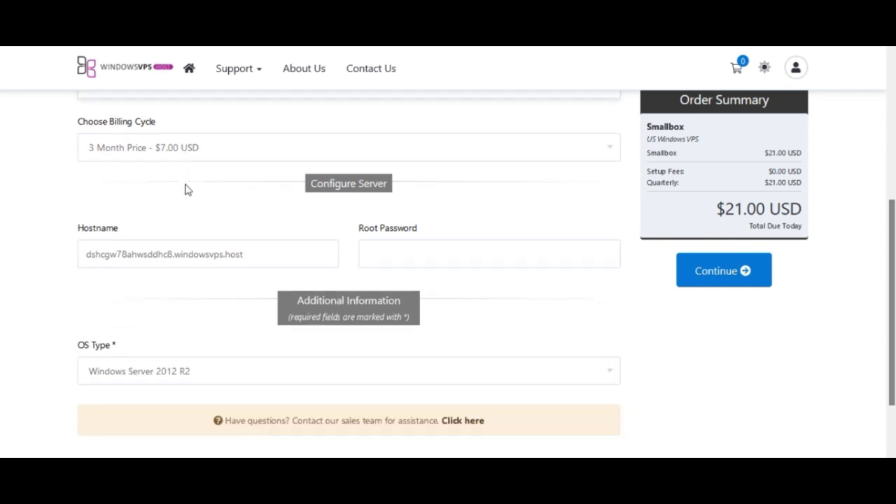
scroll(147, 164, up, 5)
scroll(136, 154, down, 6)
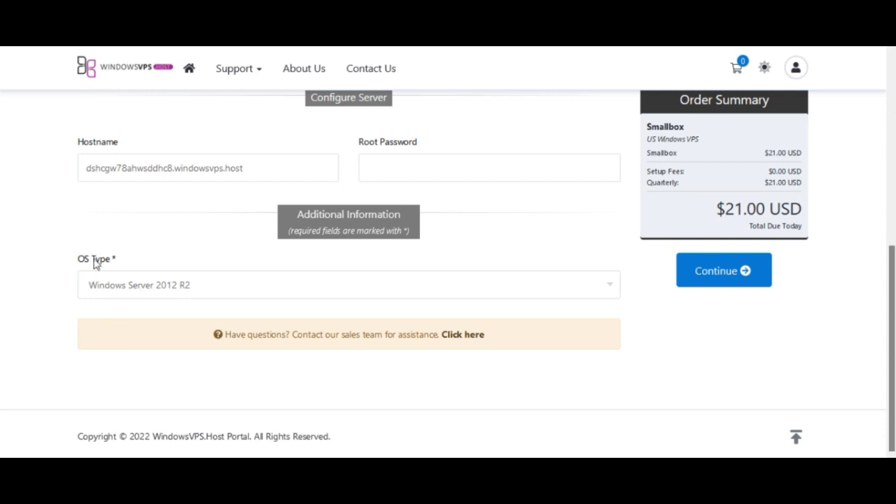
click(160, 294)
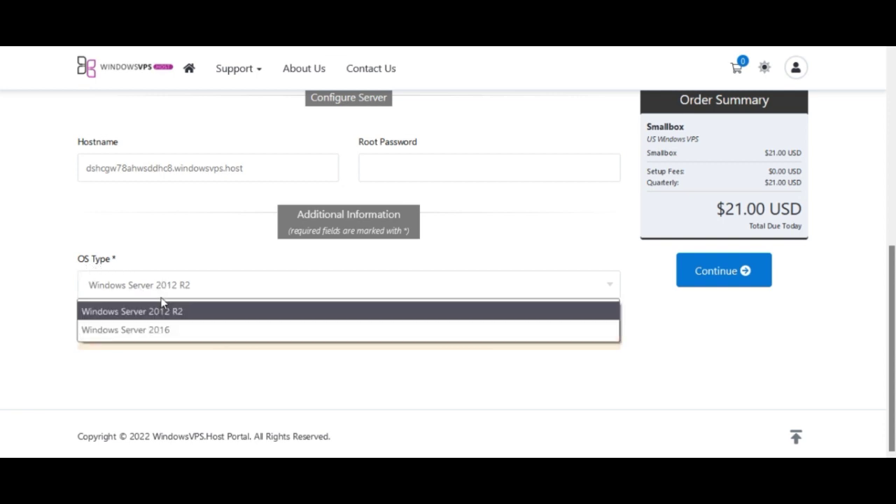
click(154, 330)
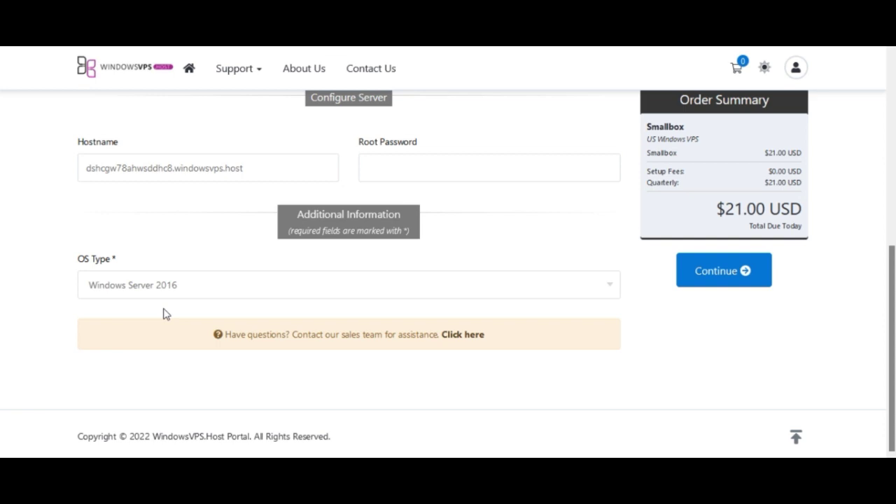
click(171, 292)
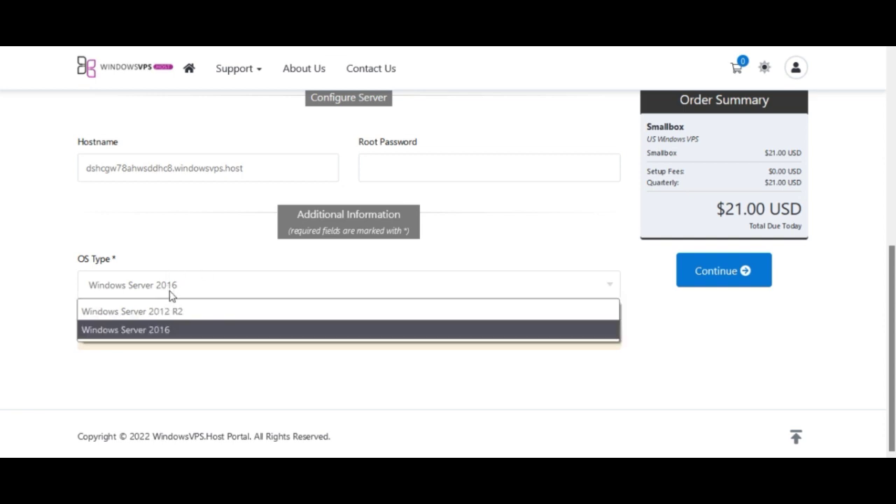
click(150, 336)
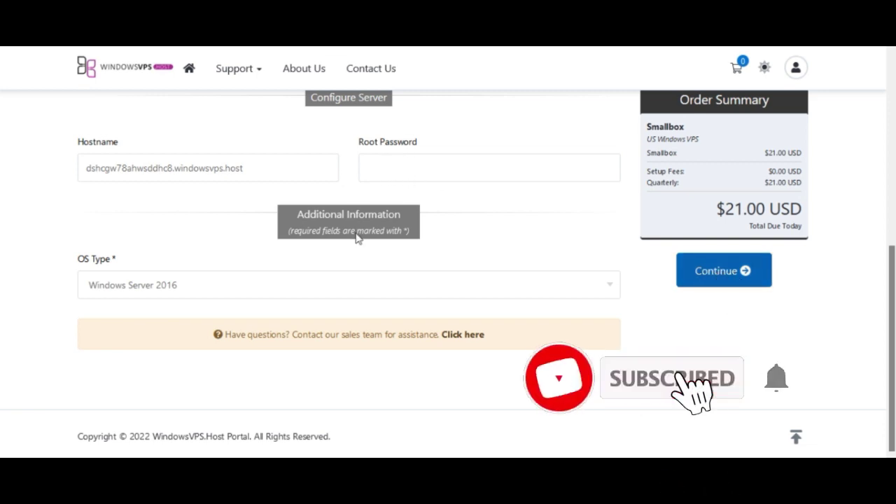
Step: Enter the root password for the server, continue to the order review and dismiss the browser's offer to save the login
scroll(407, 203, up, 3)
scroll(406, 205, up, 2)
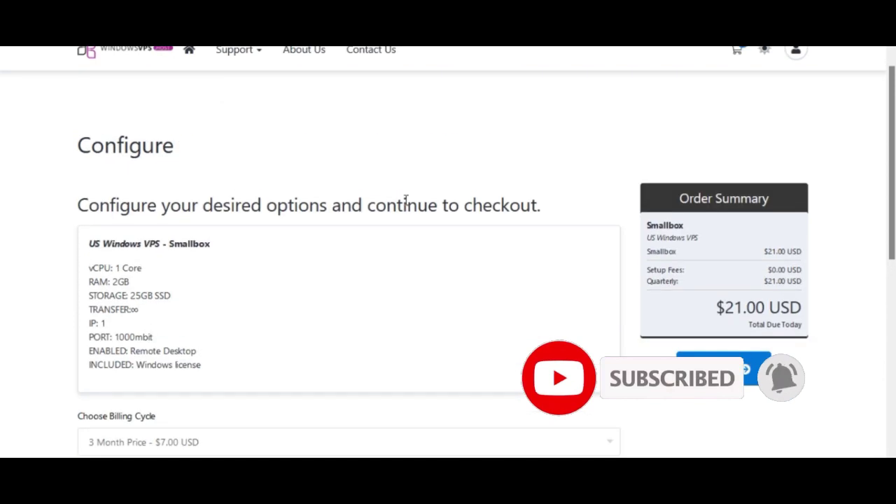
scroll(408, 214, down, 5)
click(410, 190)
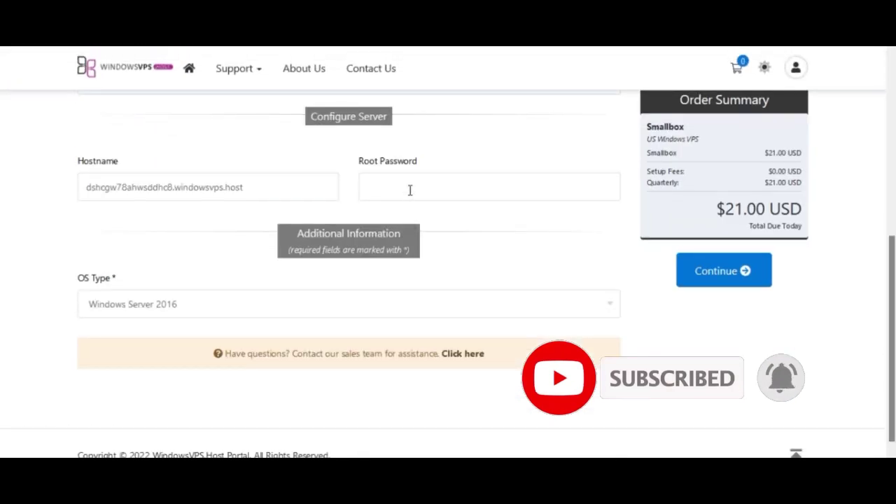
text(••)
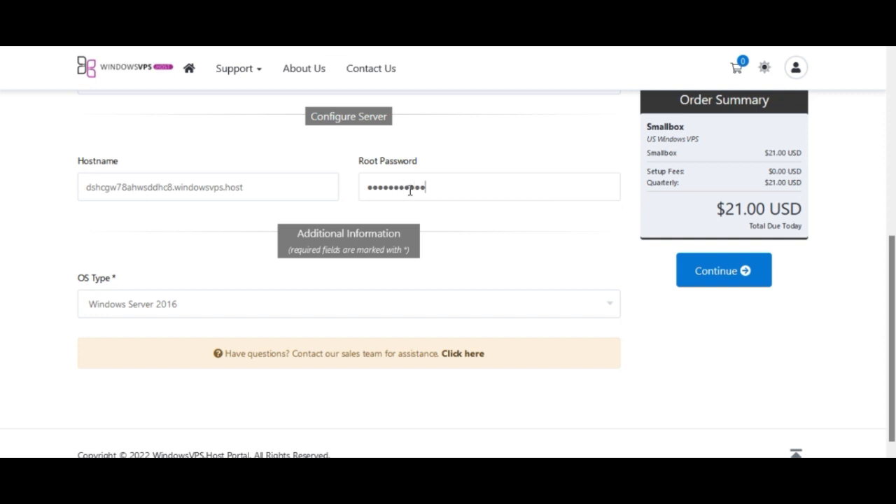
click(729, 278)
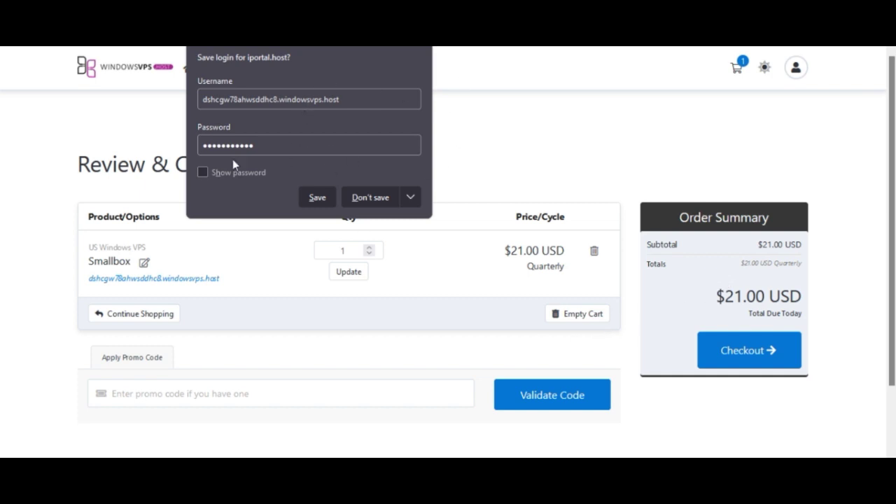
click(46, 187)
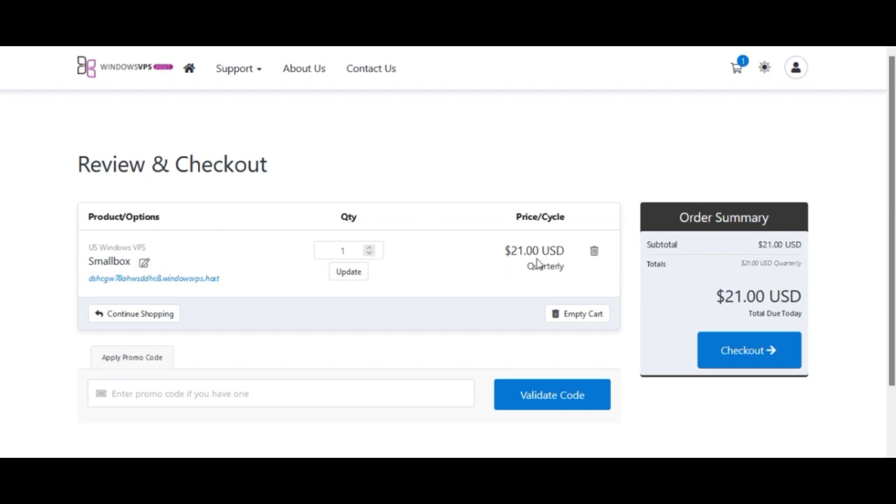
Step: Review the Smallbox order in the cart and proceed to checkout
scroll(100, 268, down, 1)
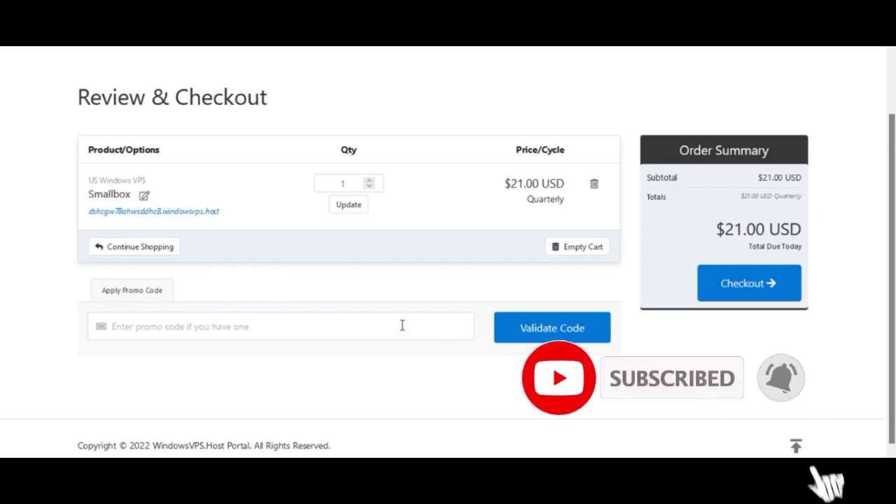
scroll(714, 296, up, 1)
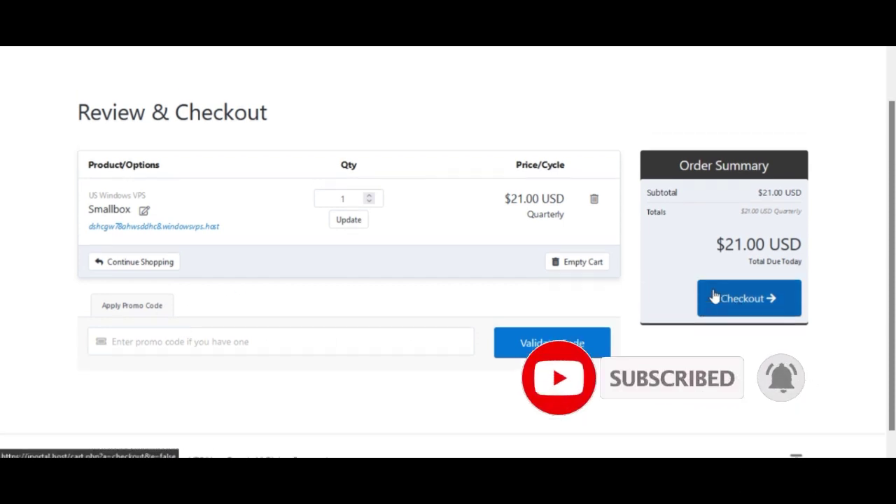
scroll(714, 296, down, 1)
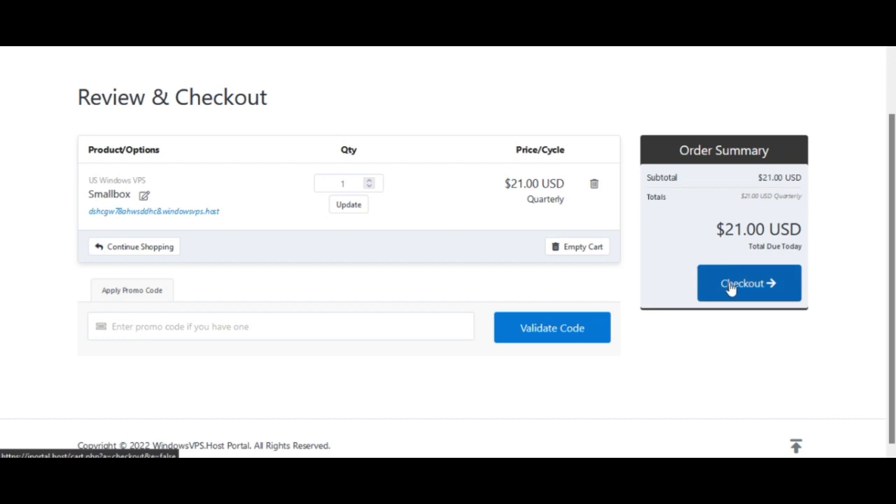
click(730, 285)
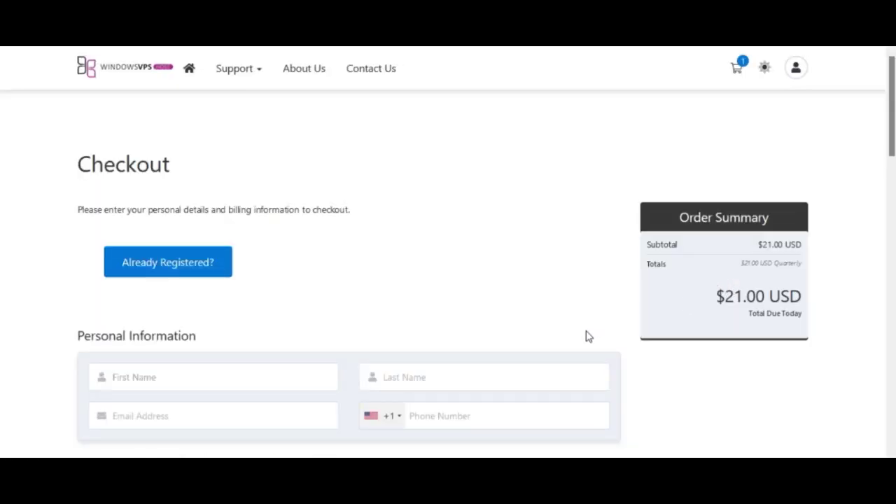
Step: Examine the checkout form's personal information, phone country code, billing address and account security fields
scroll(210, 297, down, 3)
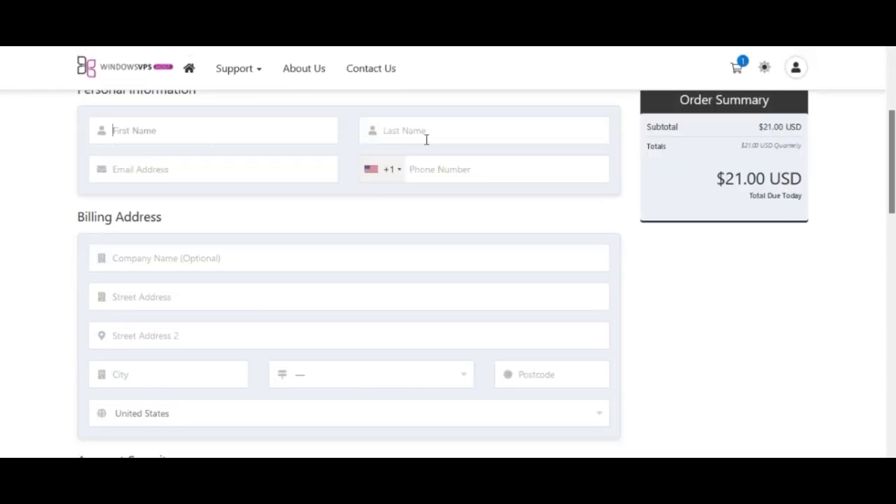
click(397, 173)
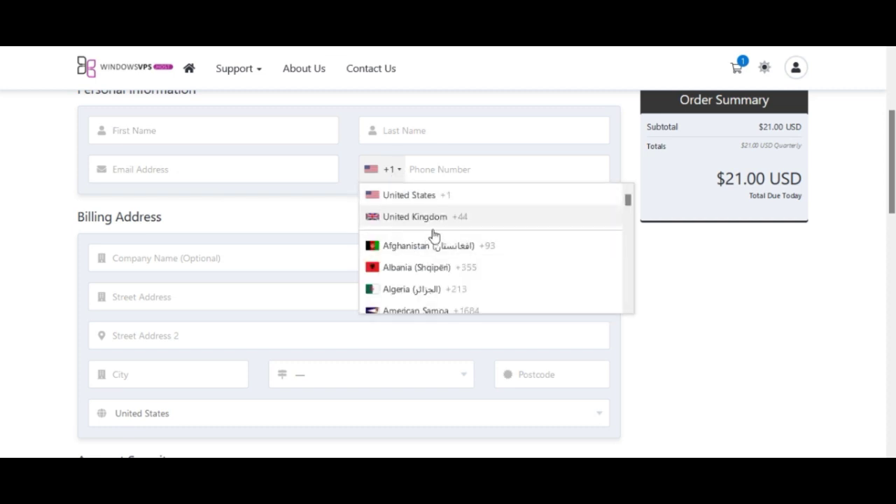
click(17, 255)
scroll(90, 264, down, 2)
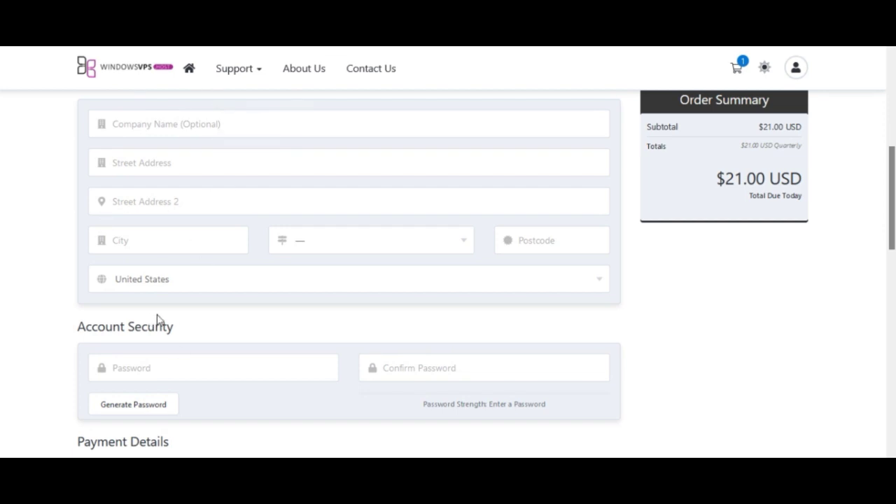
scroll(155, 318, down, 2)
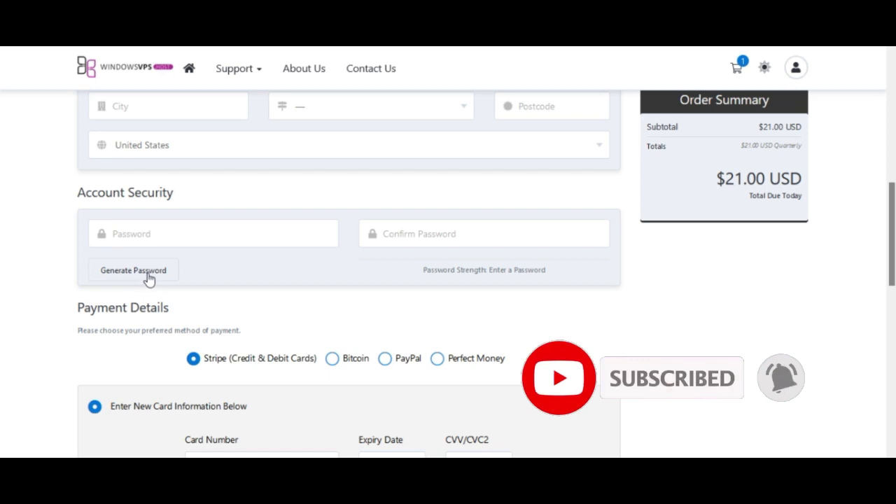
scroll(149, 278, down, 1)
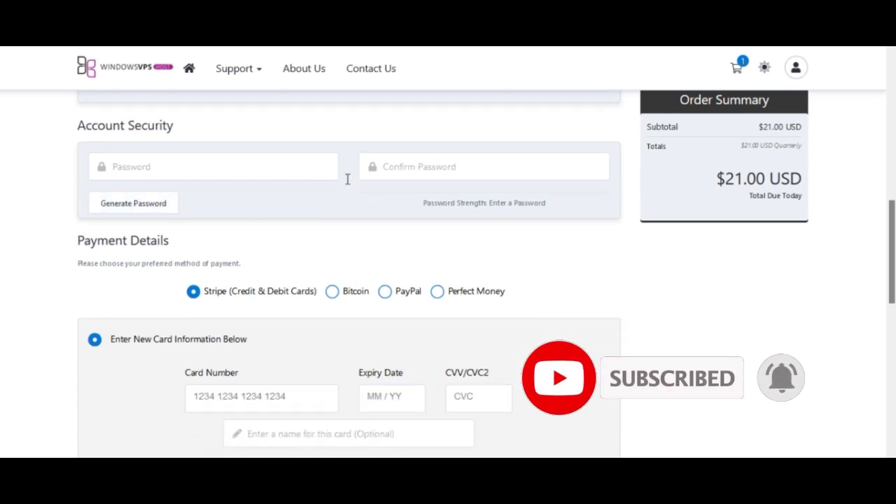
Step: Review the checkout's payment methods, gateway charges, additional notes and order completion section
scroll(193, 236, down, 1)
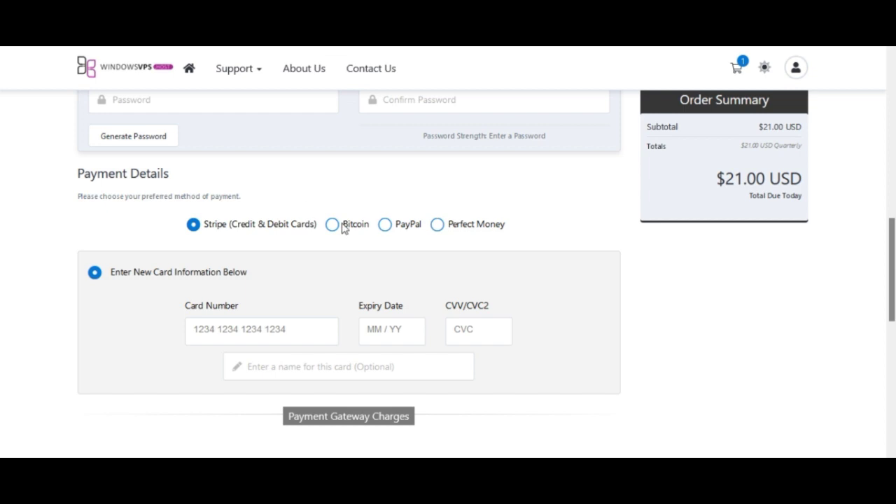
scroll(314, 243, down, 1)
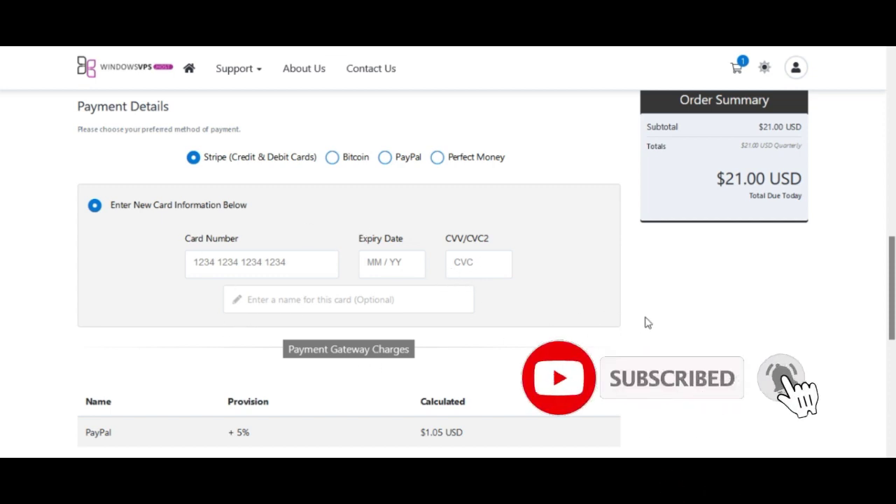
scroll(644, 321, up, 3)
scroll(384, 368, down, 5)
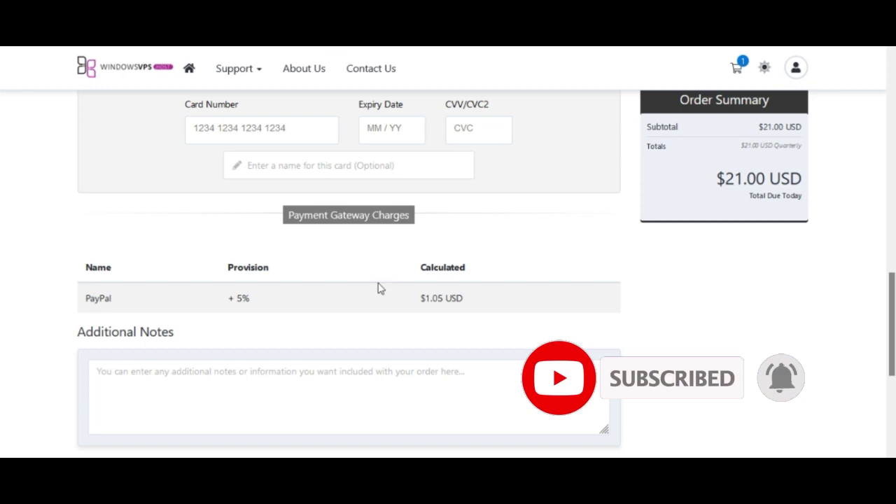
scroll(357, 301, up, 3)
scroll(354, 291, up, 1)
scroll(355, 287, down, 8)
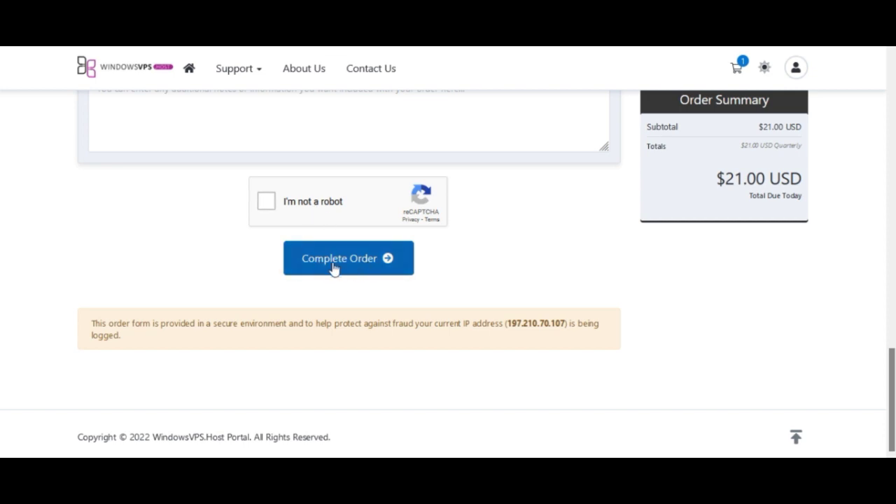
scroll(318, 274, up, 3)
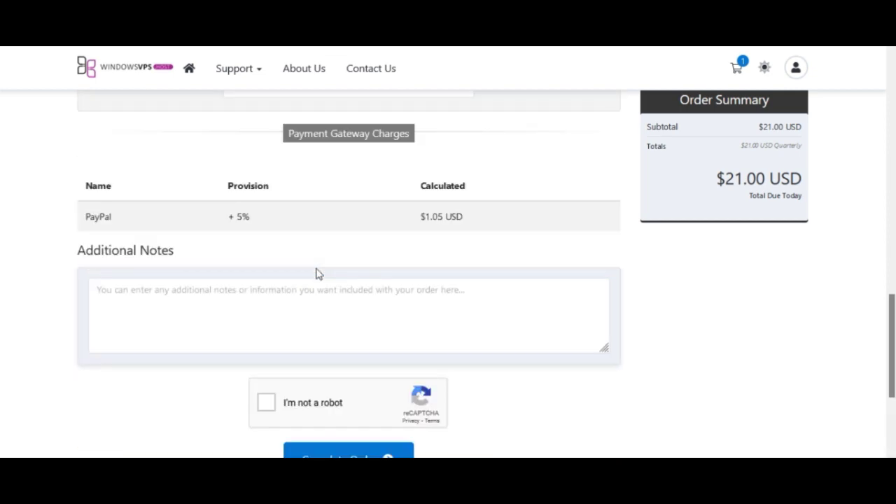
scroll(318, 274, down, 3)
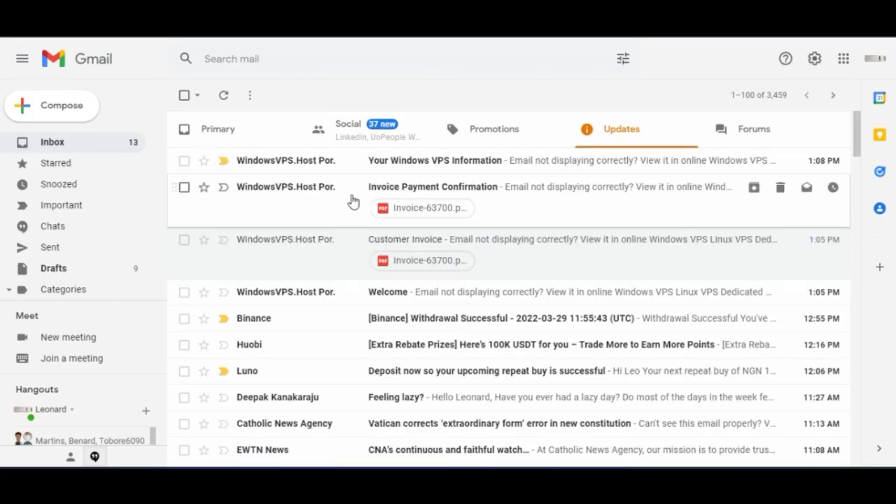
Step: Open the "Your Windows VPS Information" email in Gmail and follow its control panel URL
click(428, 165)
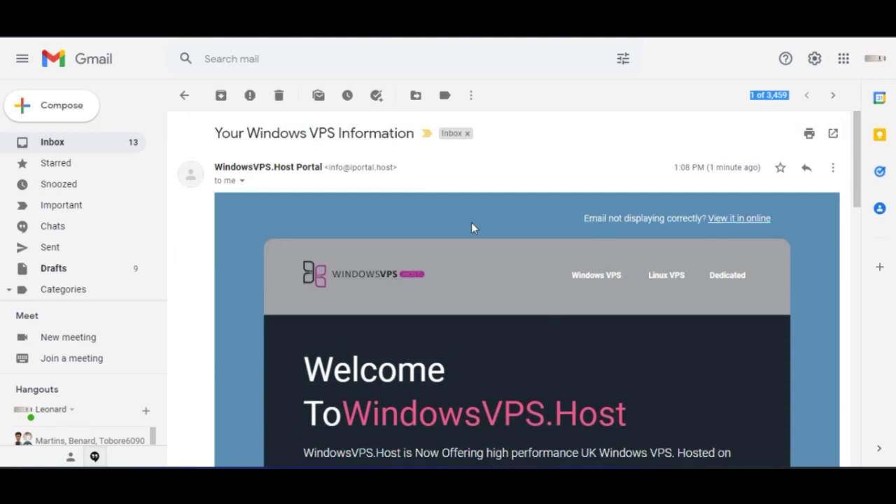
scroll(471, 222, down, 5)
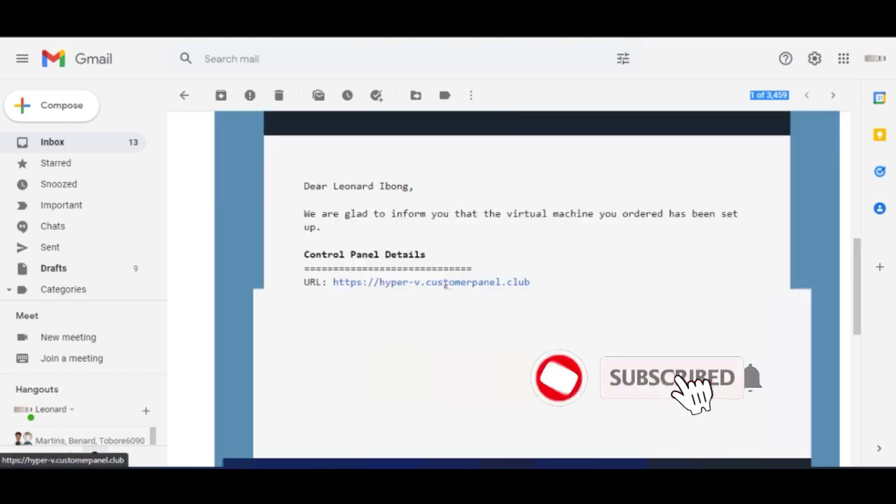
click(445, 283)
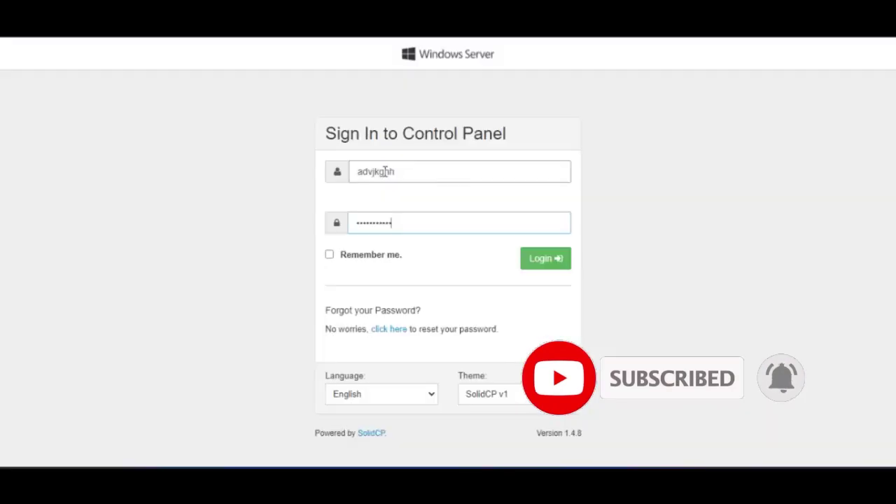
Step: Sign in to the control panel with the Remember me option and save the login in the browser
click(330, 256)
click(548, 266)
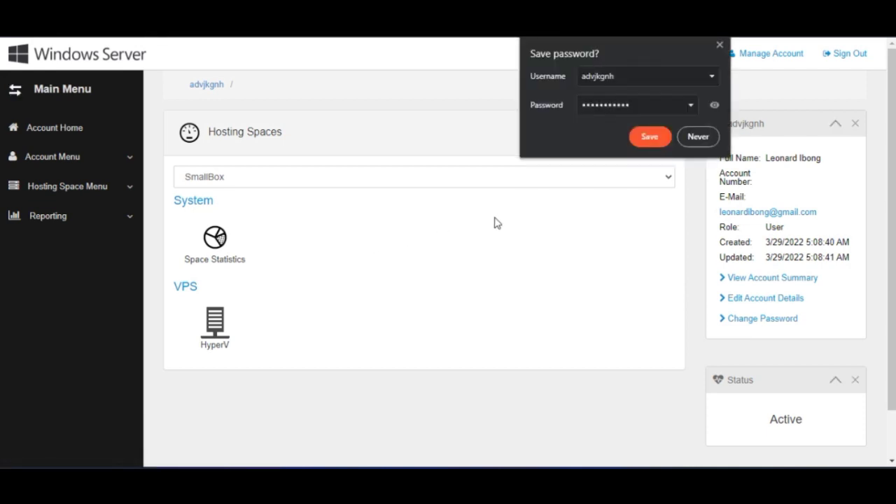
click(649, 134)
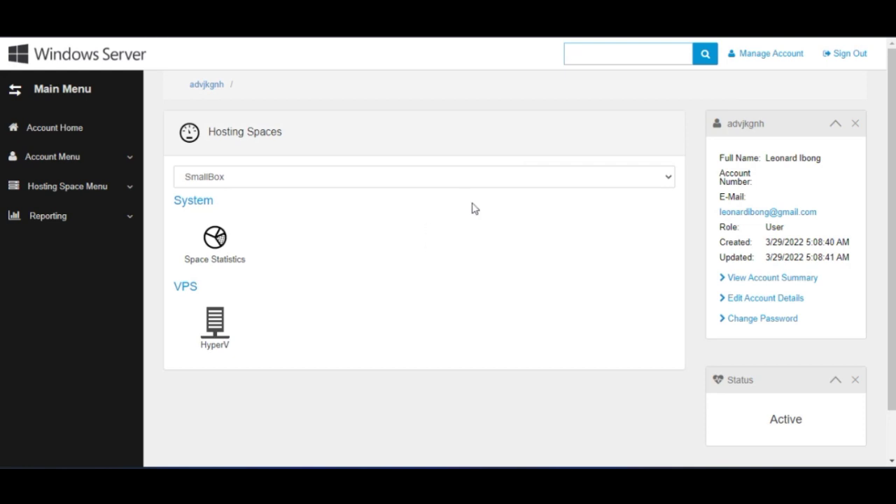
Step: Start a new HyperV VPS with the Windows Server 2019 template, a confirmed administrator password and the summary e-mail enabled
click(215, 324)
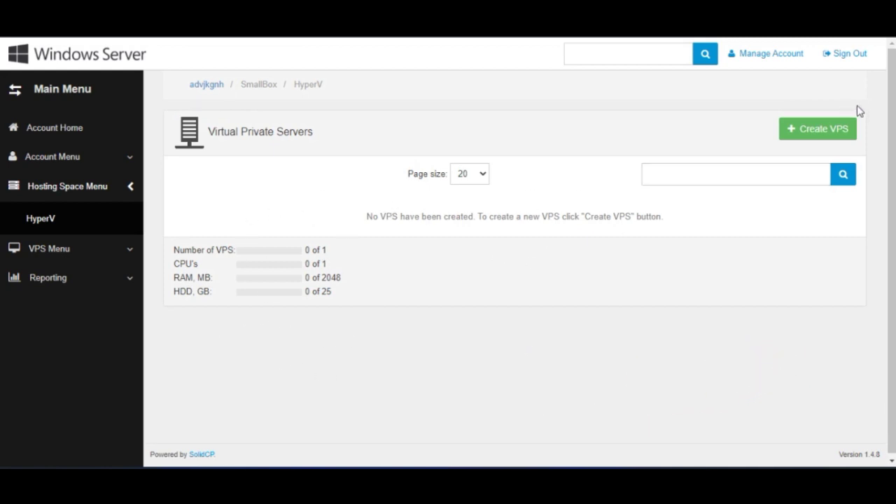
click(824, 131)
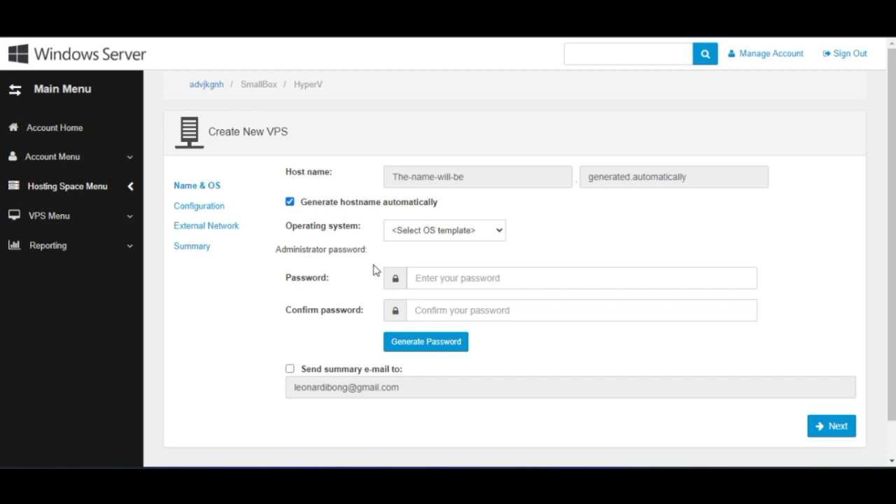
click(476, 230)
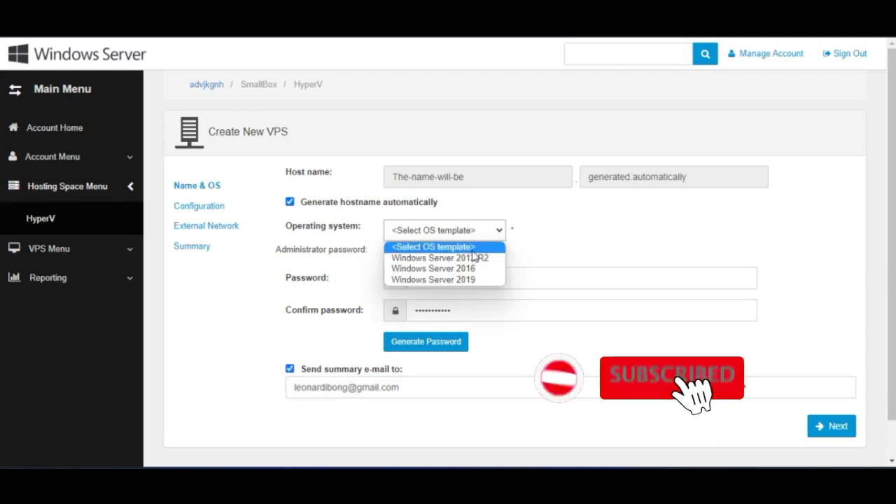
click(464, 279)
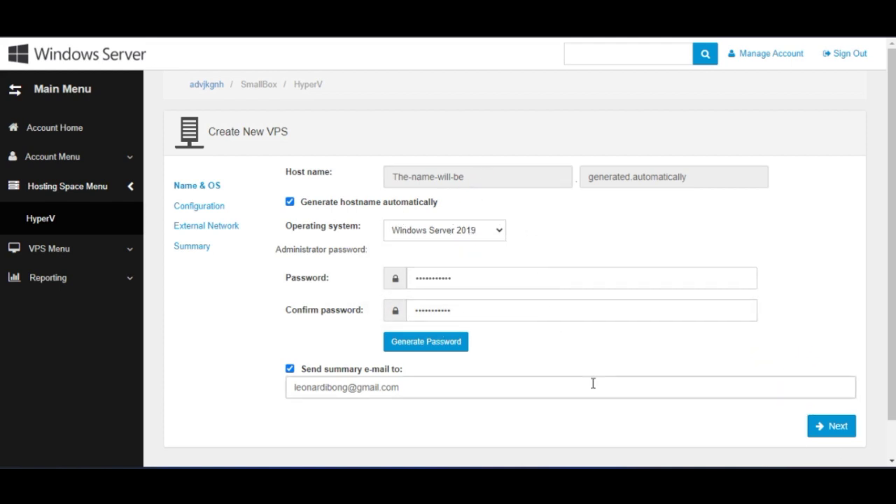
click(836, 434)
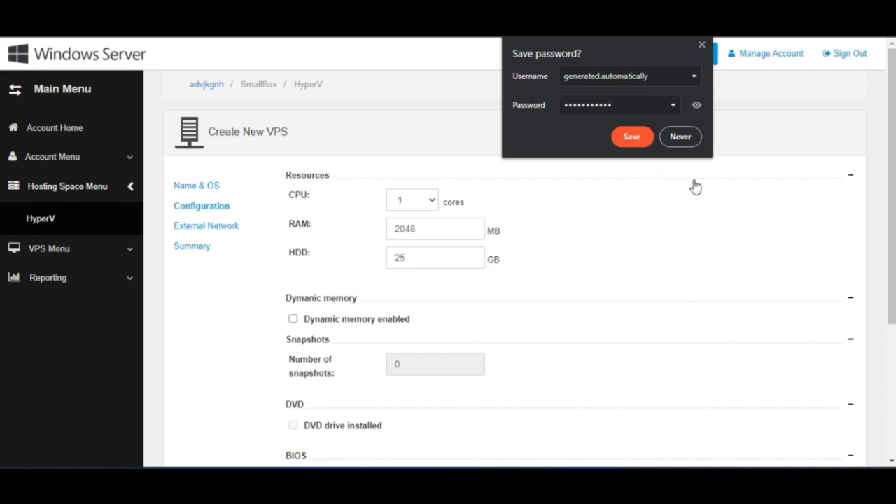
Step: Accept the default VPS configuration and one randomly selected external IP address, and finish creating the server
scroll(770, 294, down, 3)
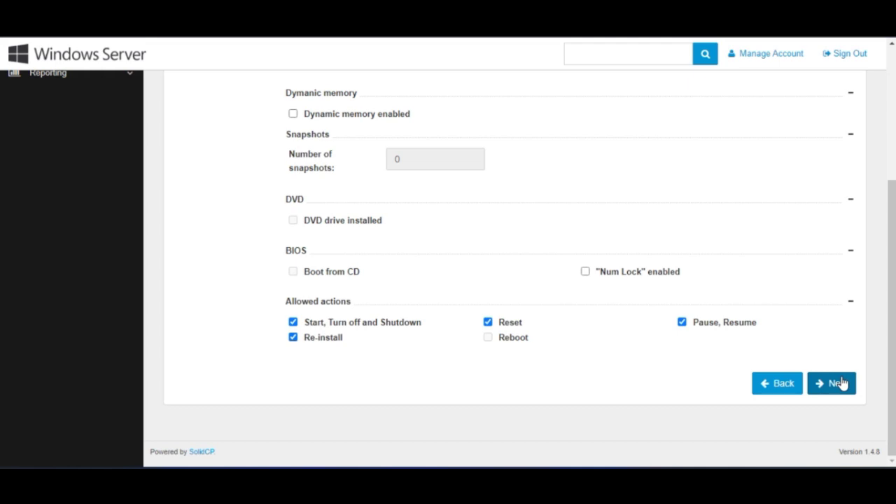
click(842, 383)
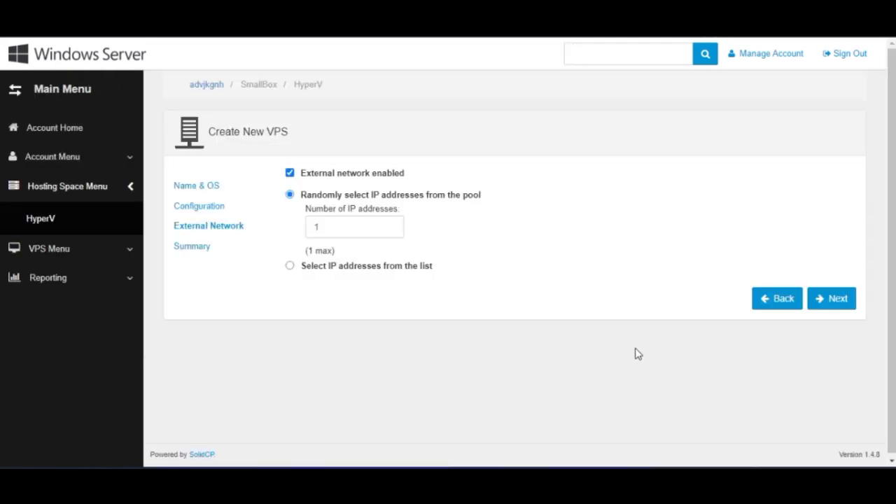
click(845, 299)
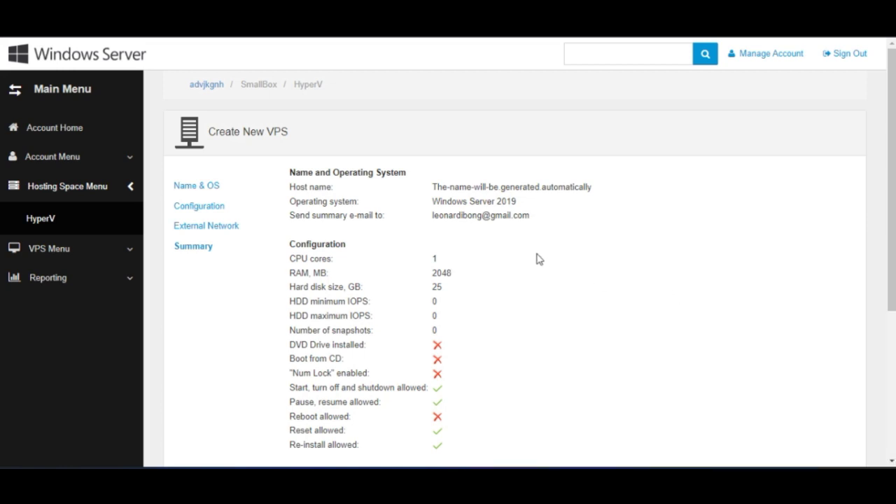
drag(894, 225, 894, 341)
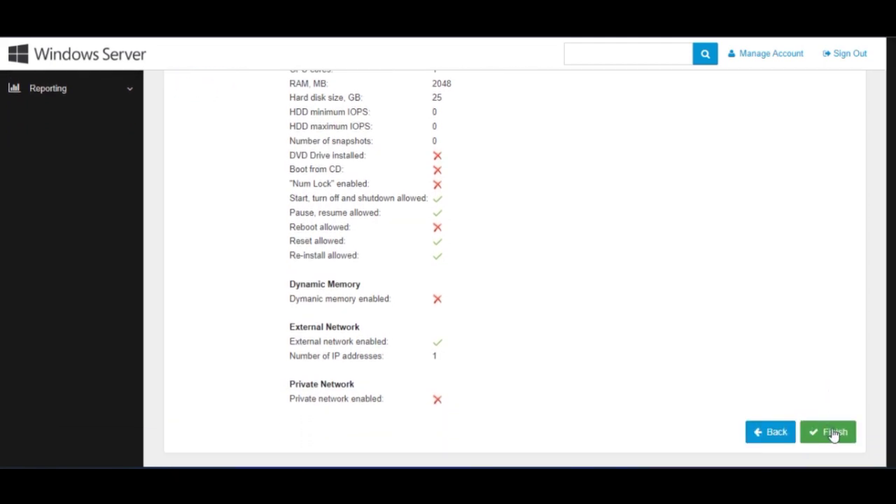
click(833, 433)
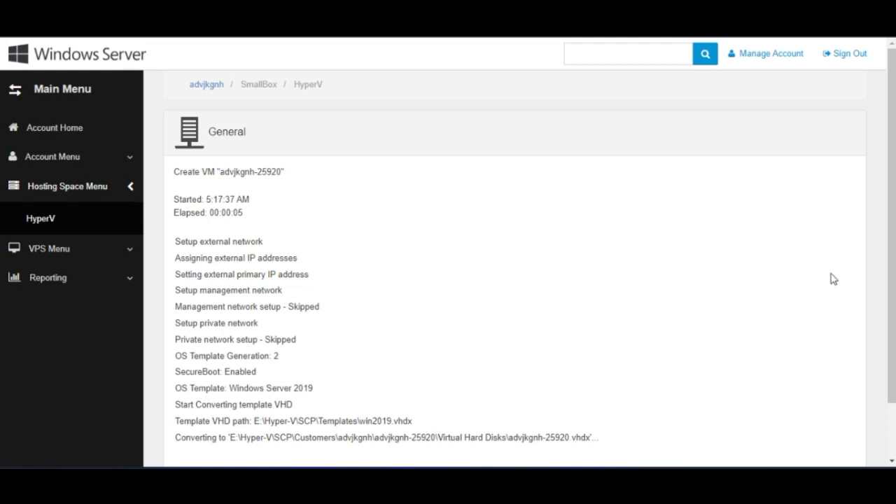
scroll(804, 294, down, 2)
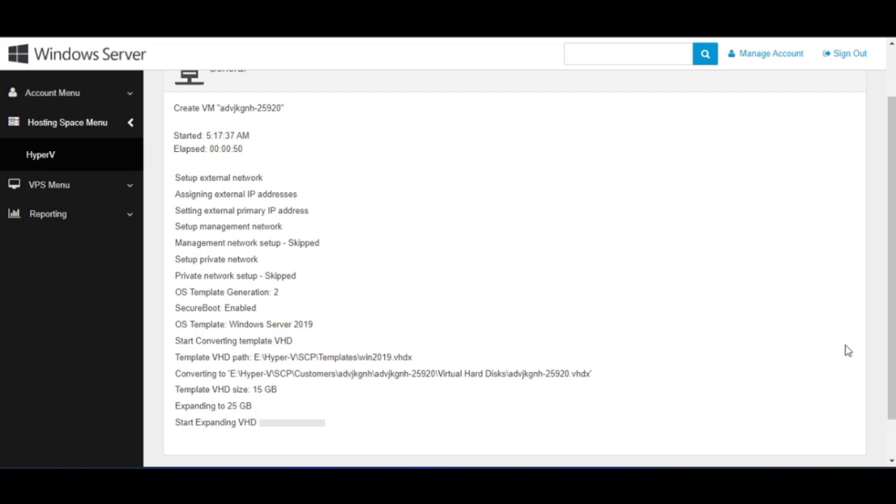
drag(891, 360, 893, 396)
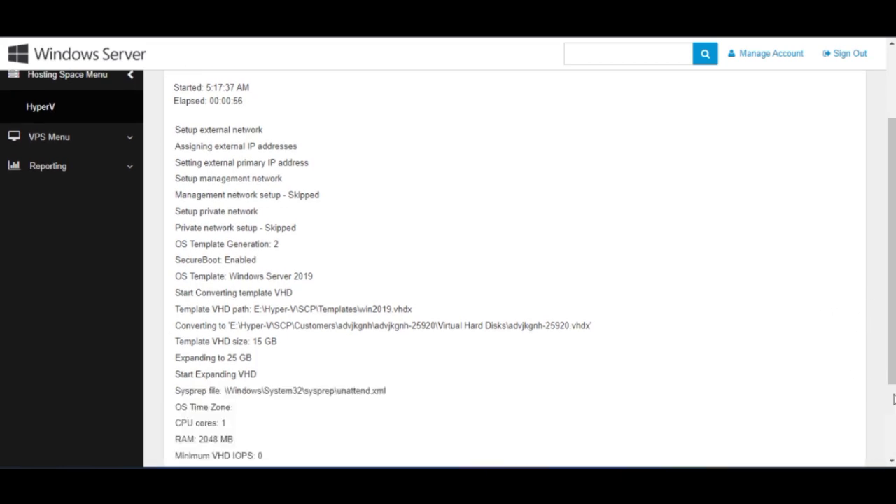
drag(893, 377, 893, 448)
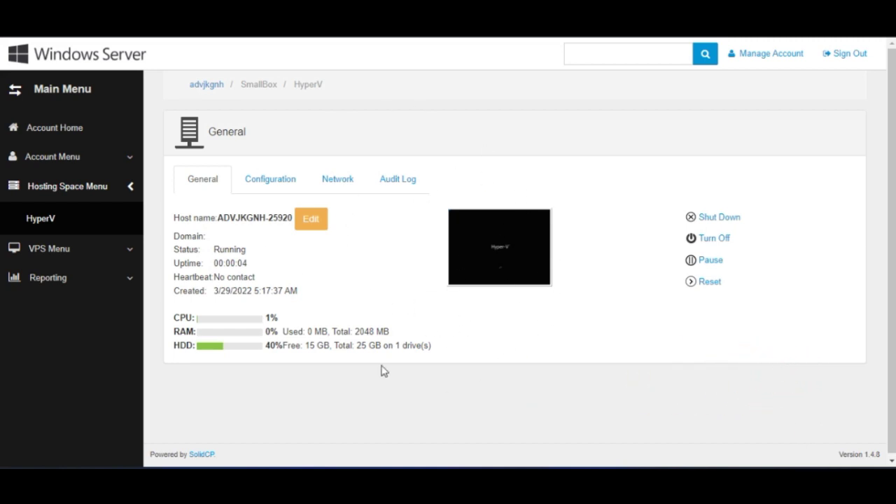
Step: Copy the new VPS's server address from its external network details
click(334, 180)
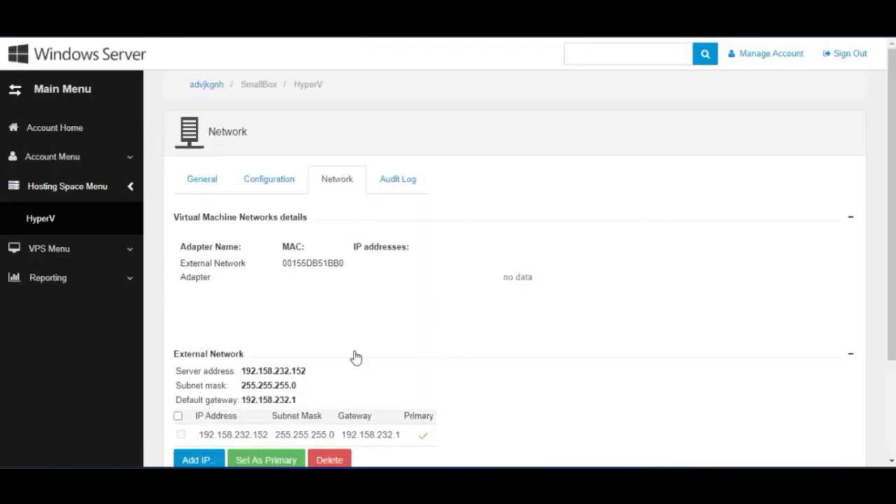
double_click(272, 370)
key(ctrl+c)
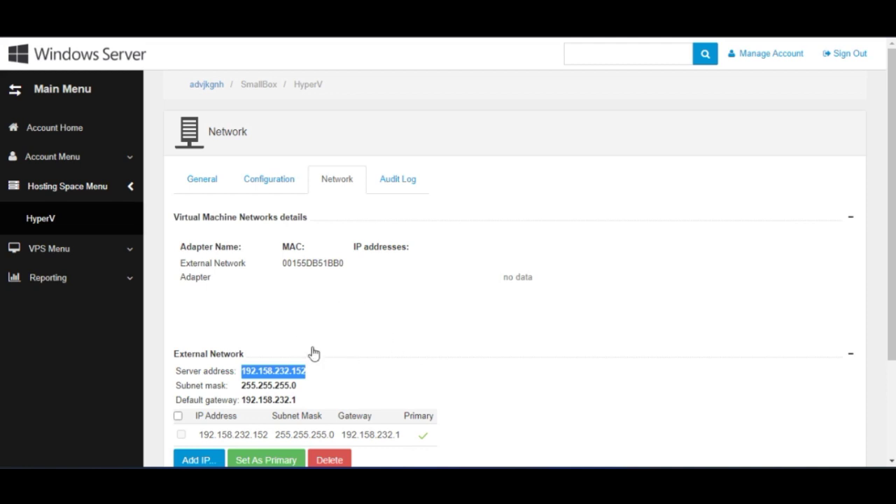
Step: Search Windows for "remote" and launch Remote Desktop Connection
key(super)
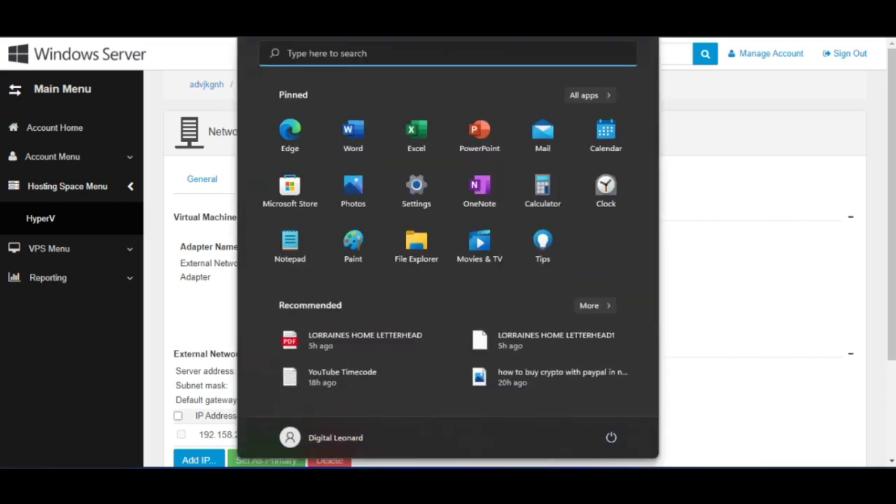
text(remo)
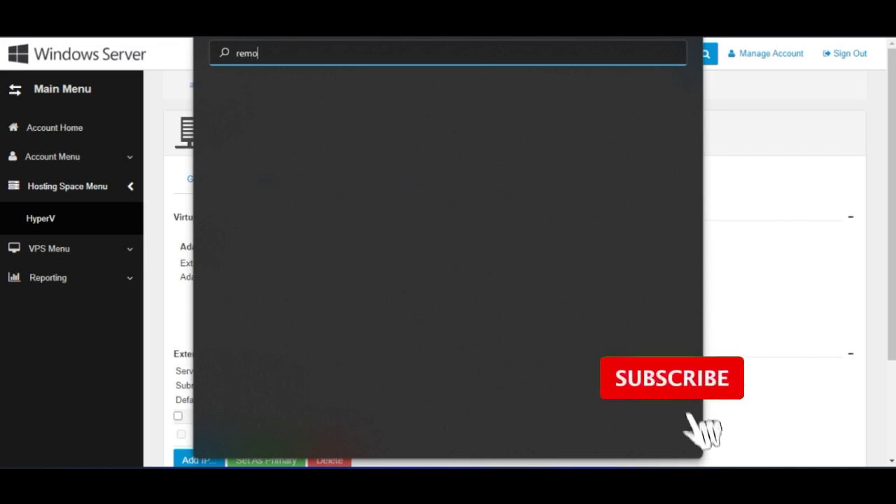
text(te)
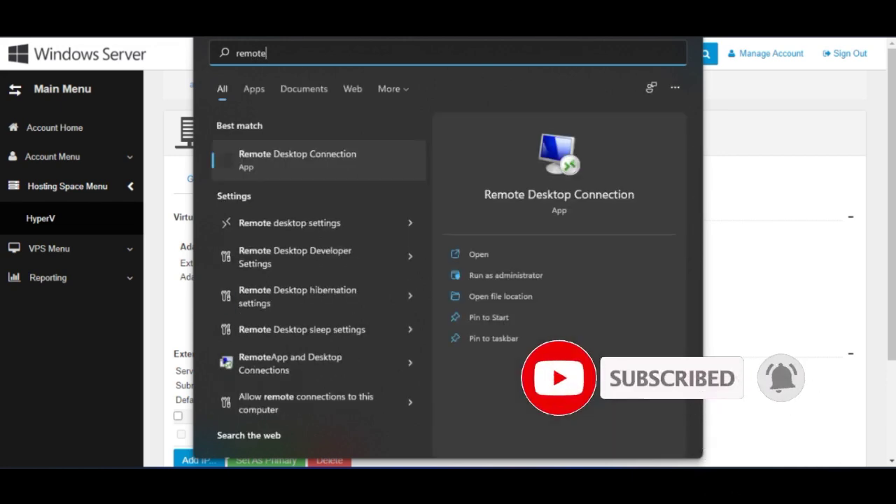
click(287, 157)
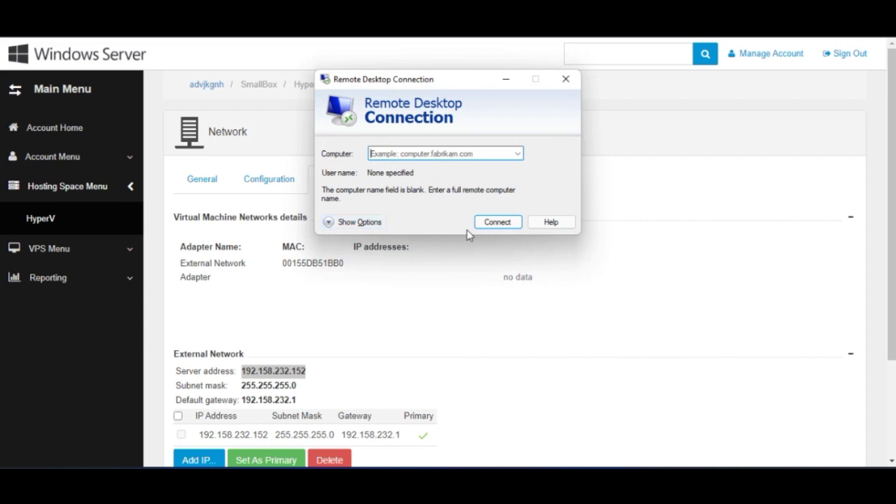
Step: Set the remote computer to 192.158.232.152 and the user name to Administrator, and allow credentials to be saved
click(442, 152)
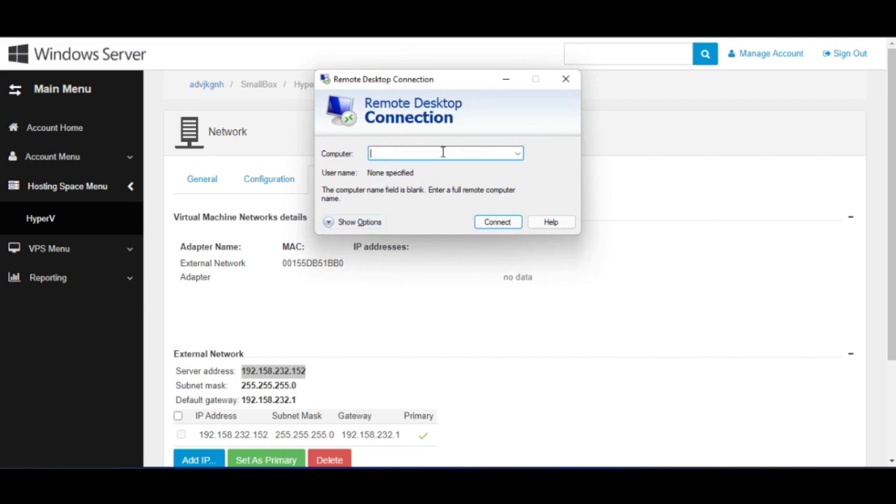
key(ctrl+v)
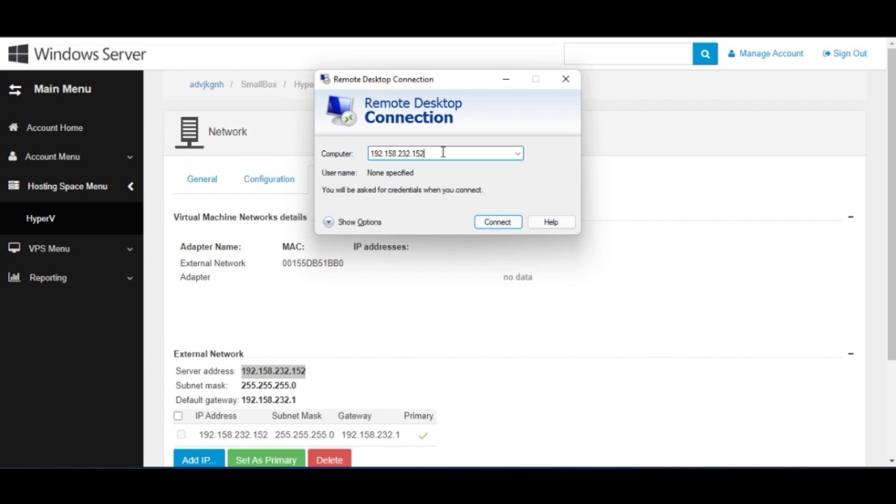
click(354, 223)
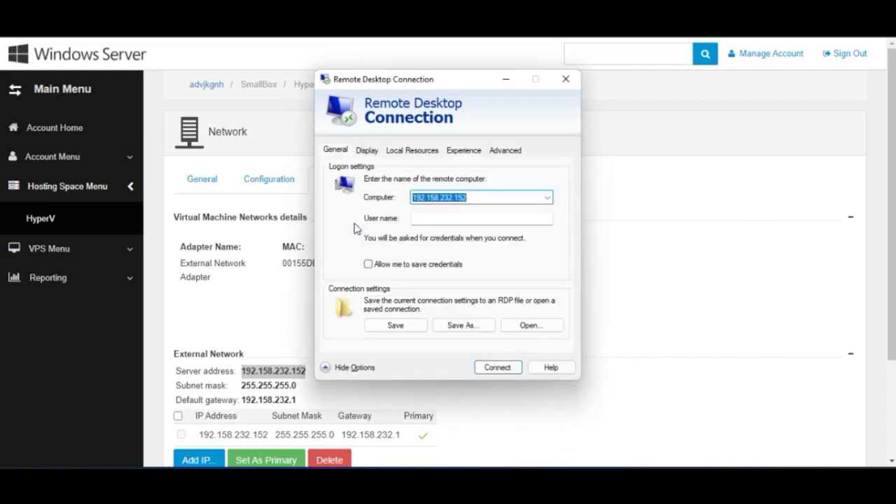
click(437, 215)
text(Ad)
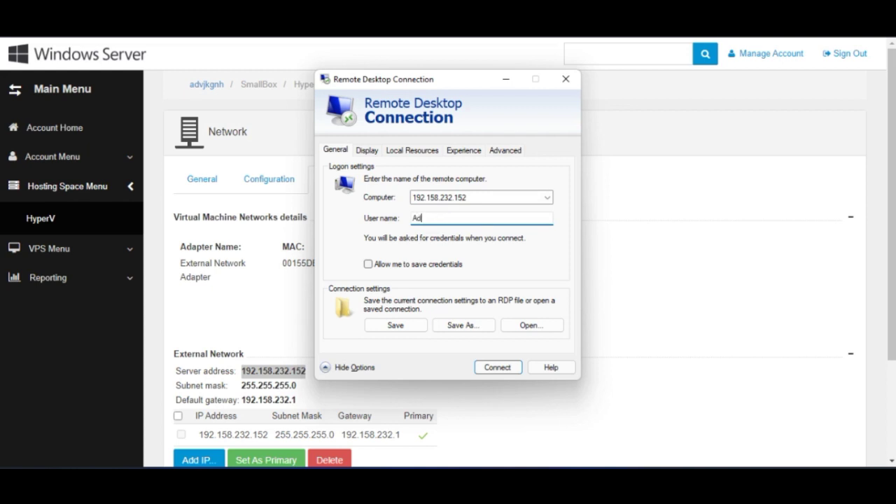
text(ministrator)
click(369, 264)
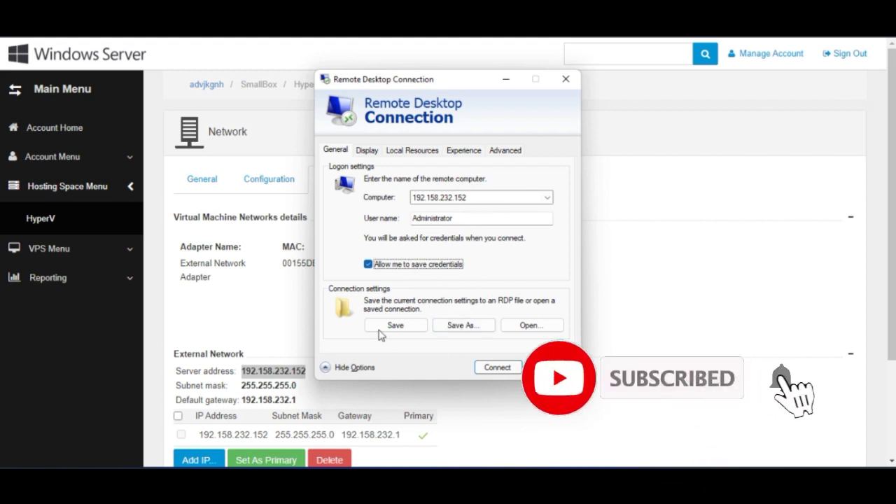
Step: Start the remote connection and agree to connect despite the remote computer's unverified identity
click(498, 367)
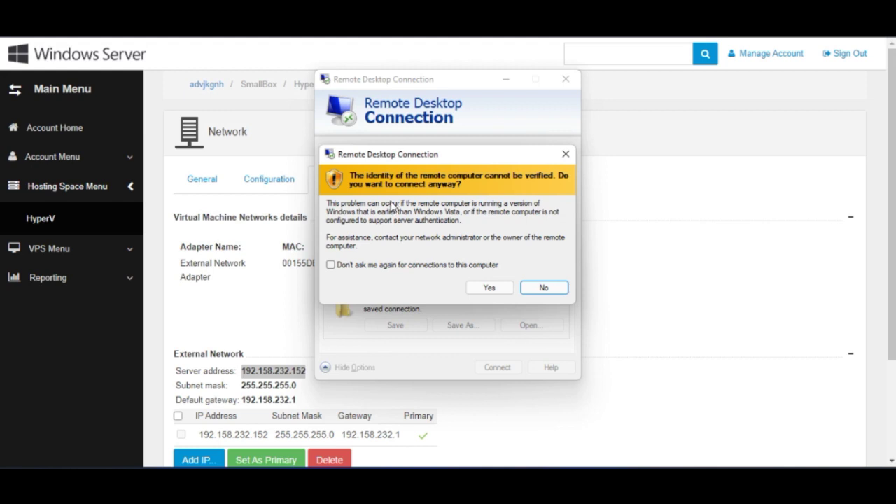
key(Tab)
key(Tab)
key(space)
click(490, 289)
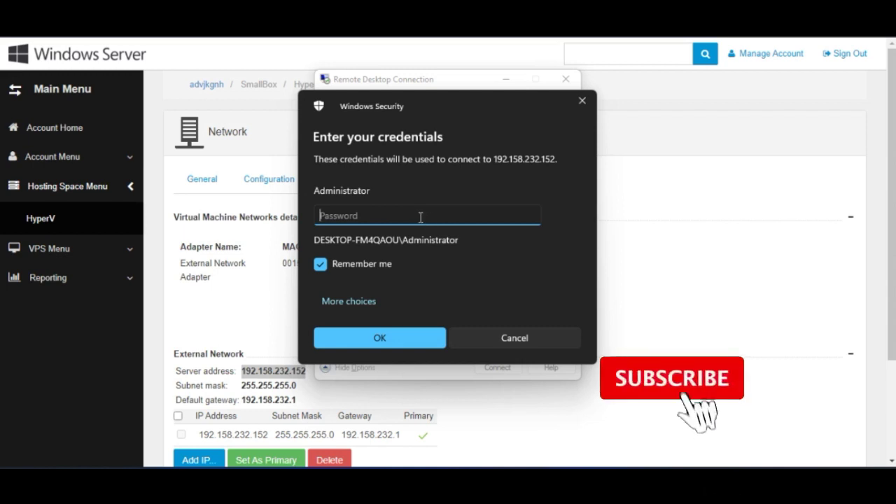
Step: Sign in with the administrator password and decline making the server discoverable on its network
text(•••••••••••)
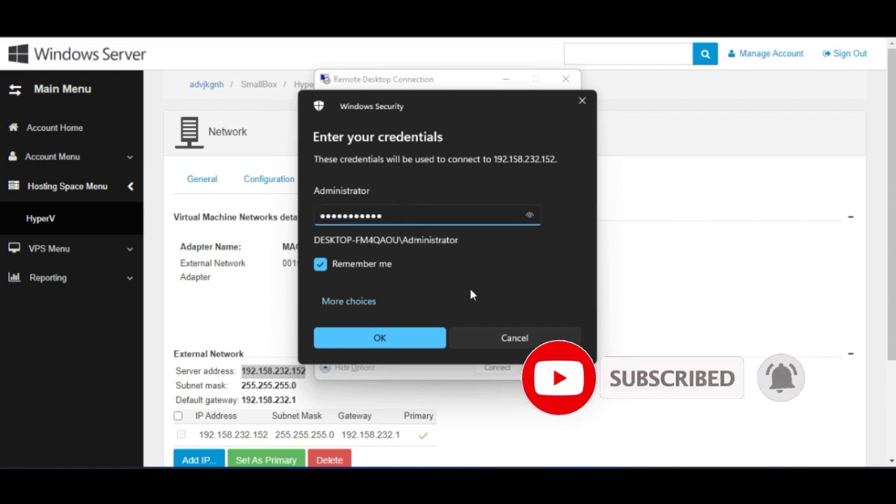
click(392, 343)
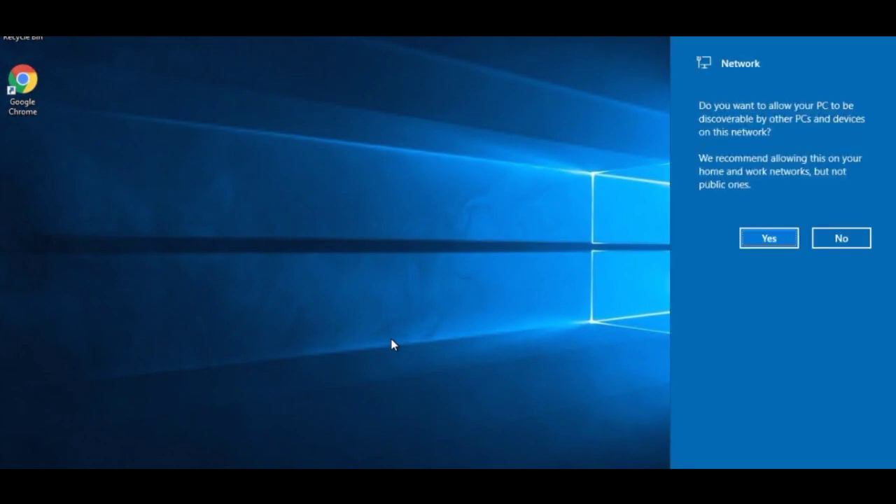
click(848, 238)
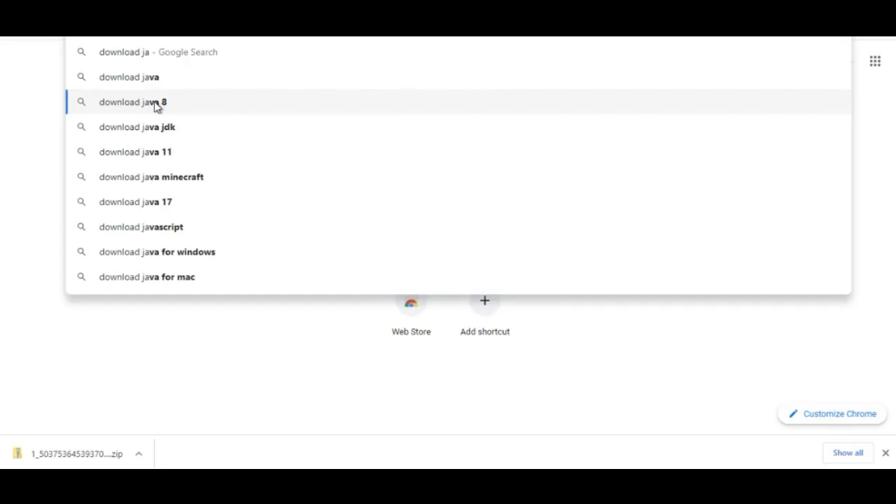
Step: Search Google for "download java 8" and download the Windows Offline (64-bit) installer from the Java downloads page
click(156, 105)
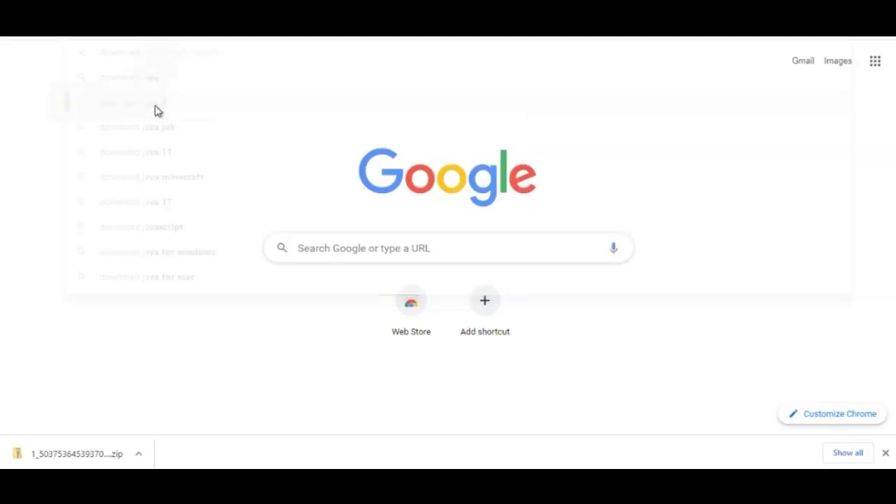
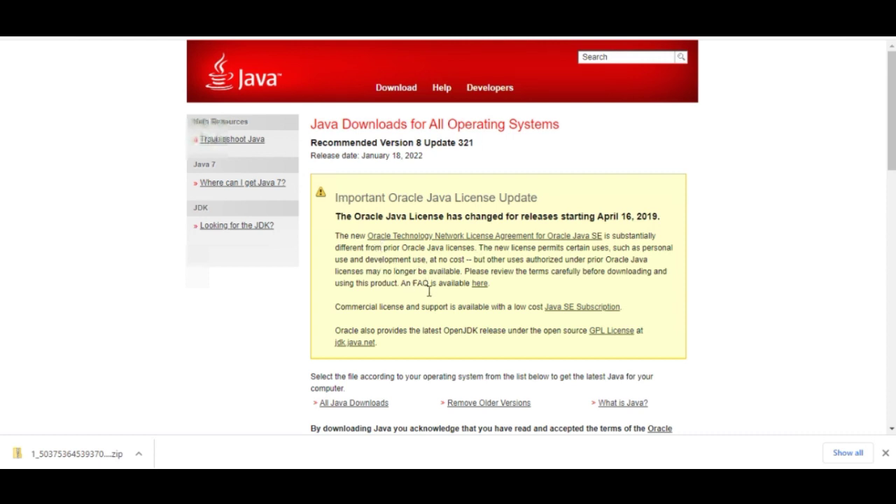
scroll(428, 283, down, 15)
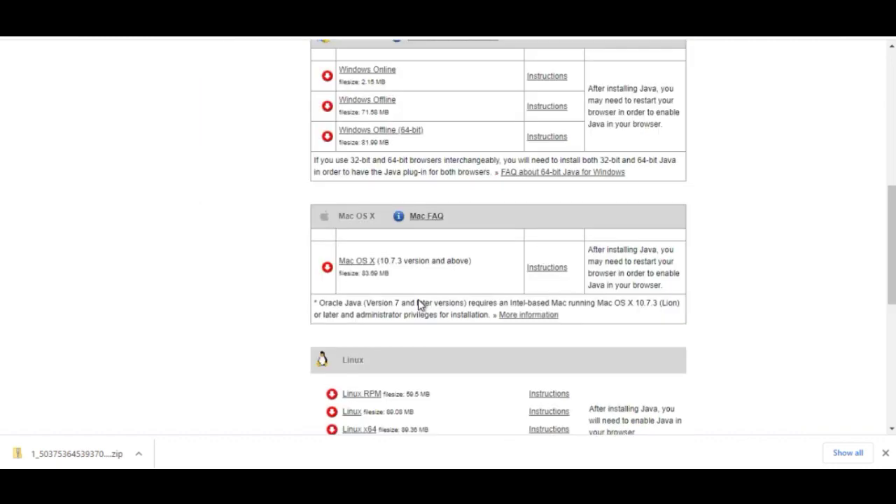
scroll(420, 306, up, 6)
scroll(418, 300, up, 2)
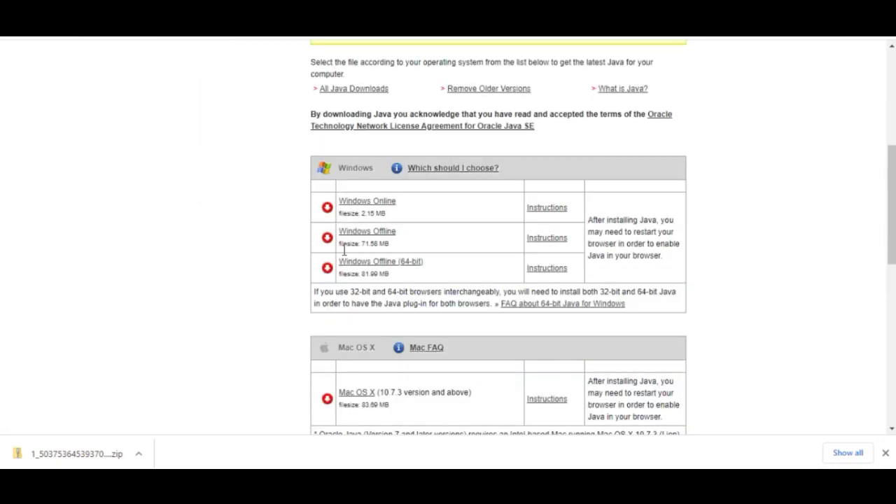
click(396, 268)
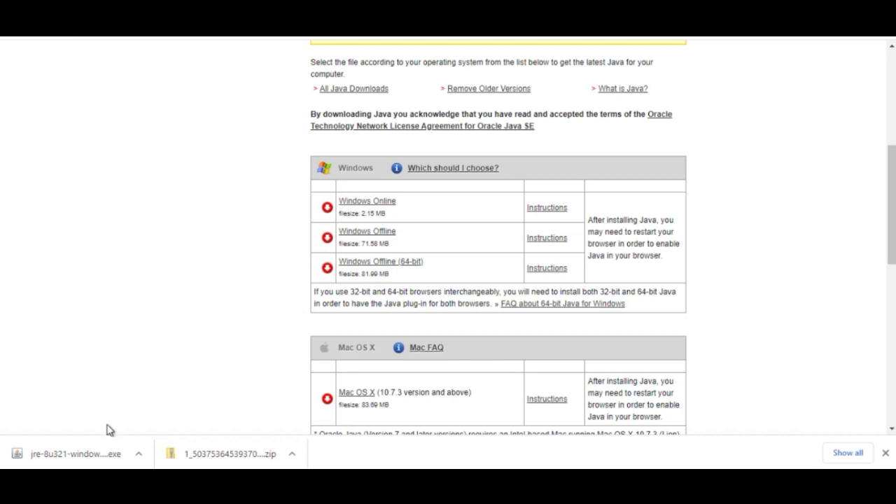
Step: Run the downloaded Java installer, accepting the license terms and starting the installation in the default folder
click(61, 455)
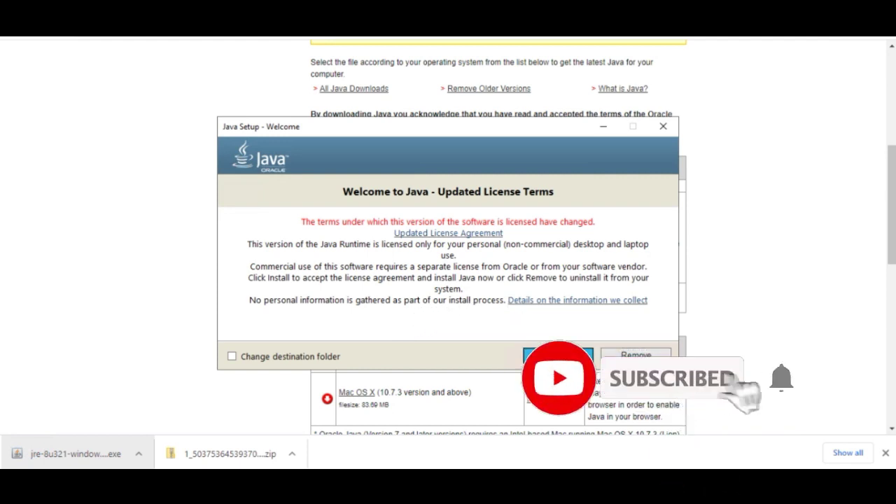
click(558, 355)
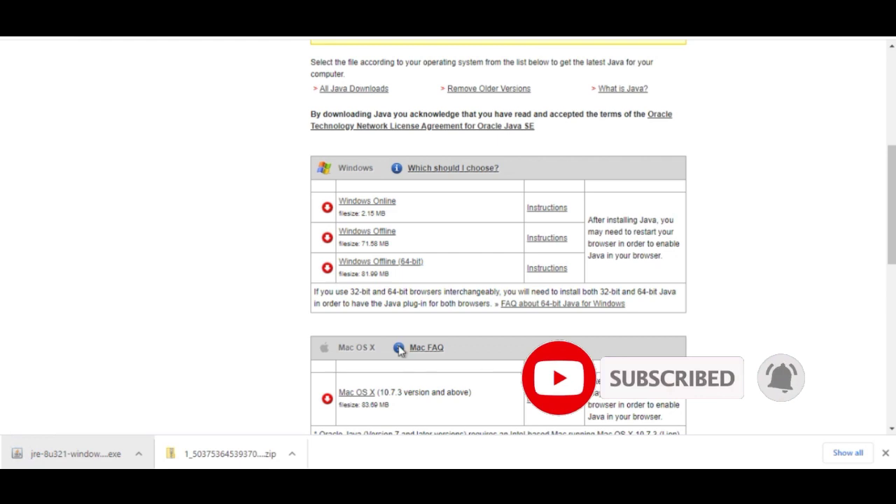